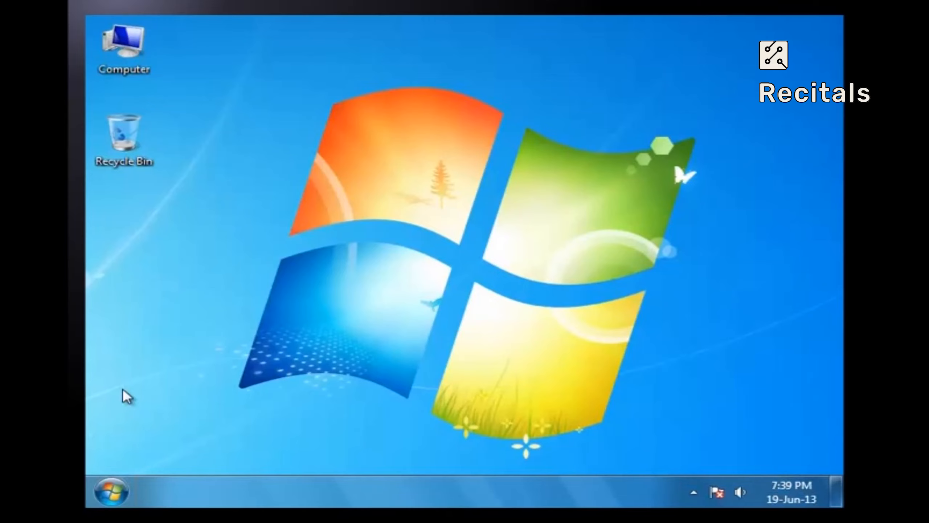
Launch Microsoft Office Excel 2007 from the Microsoft Office program group
left_click(112, 490)
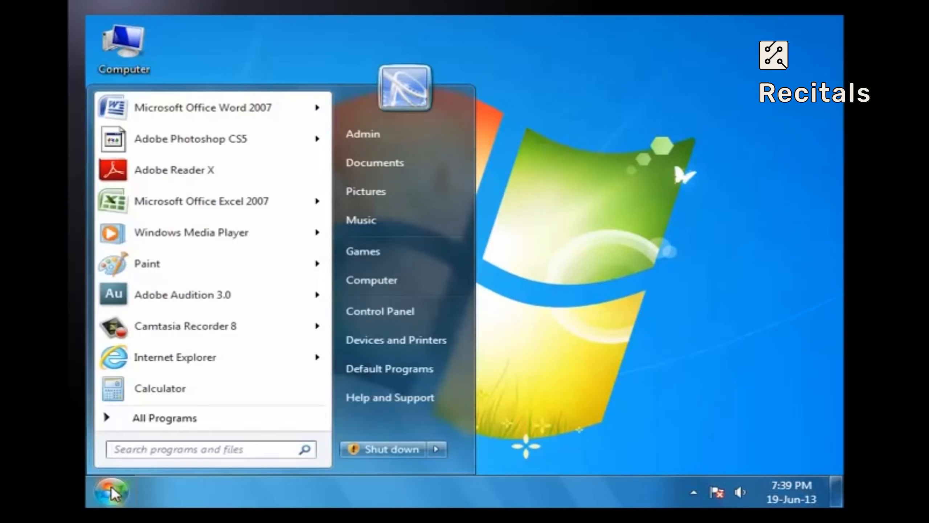
left_click(170, 425)
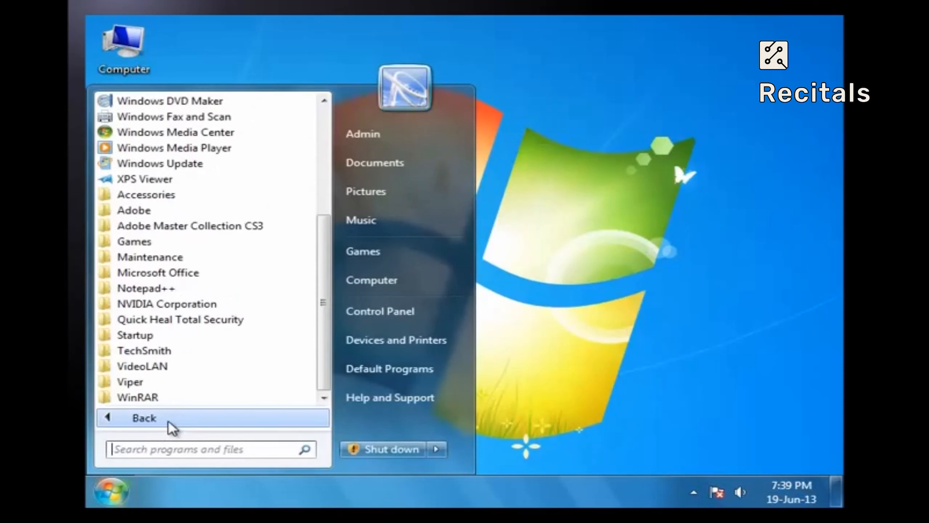
left_click(195, 272)
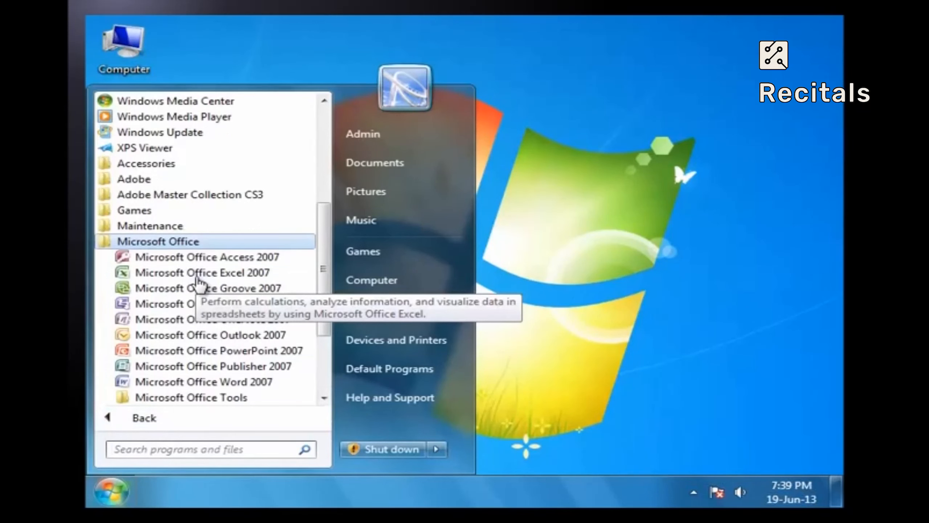
left_click(196, 275)
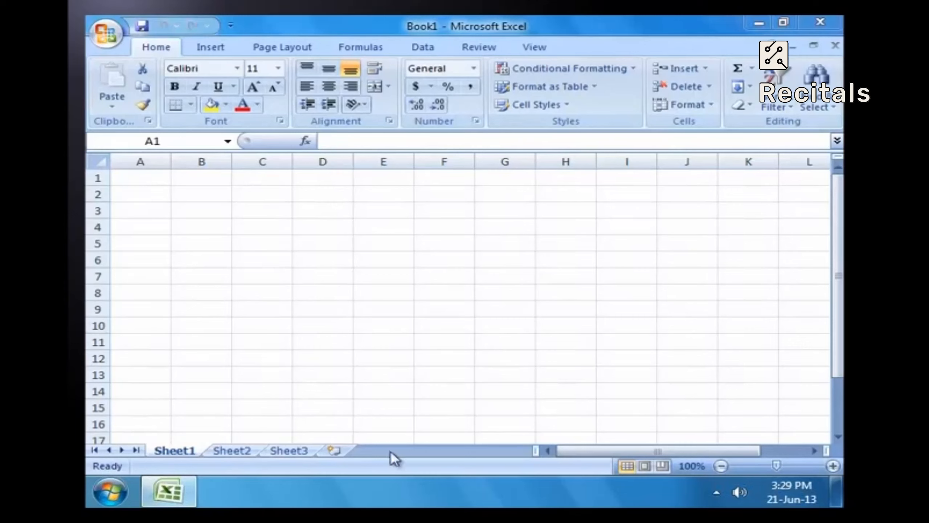
double_click(175, 450)
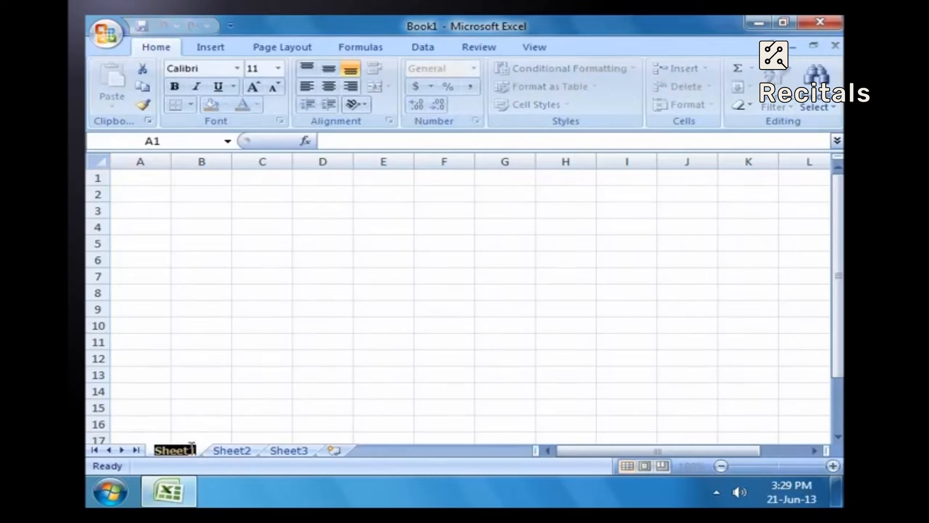
left_click(245, 406)
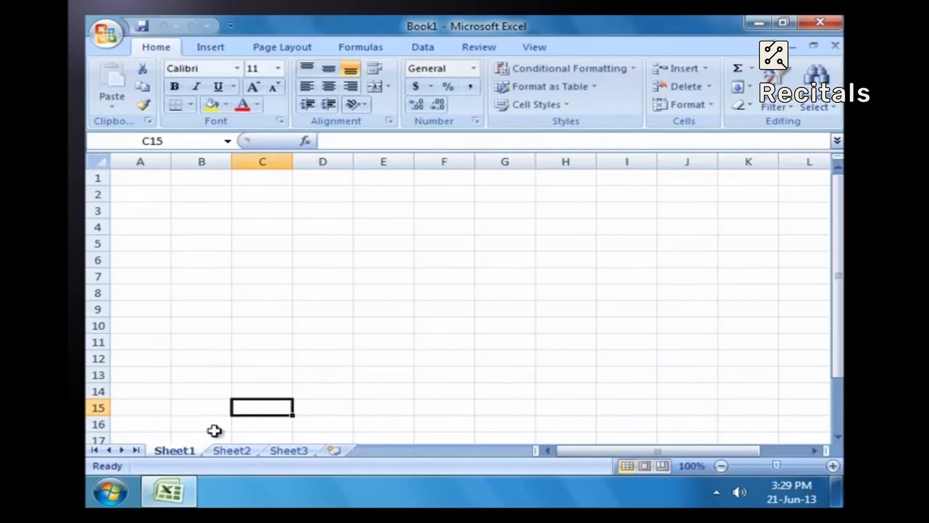
right_click(185, 456)
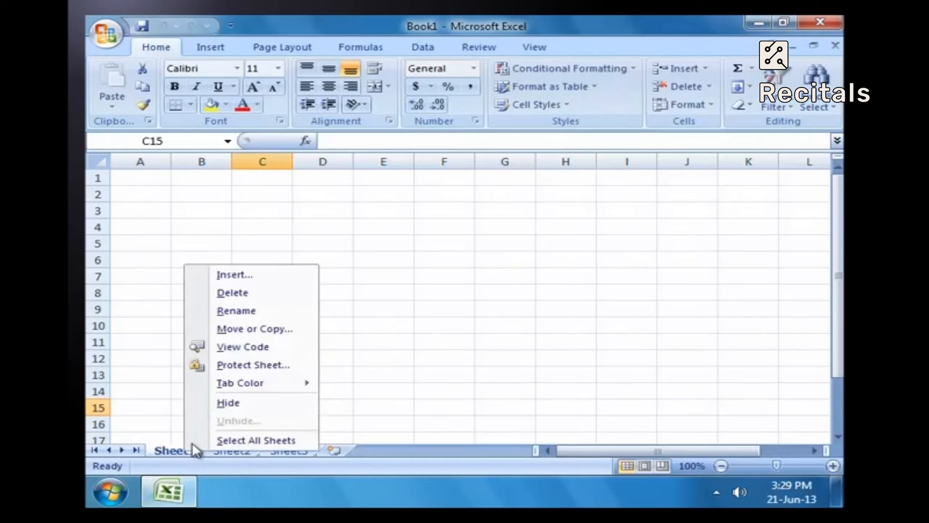
left_click(262, 311)
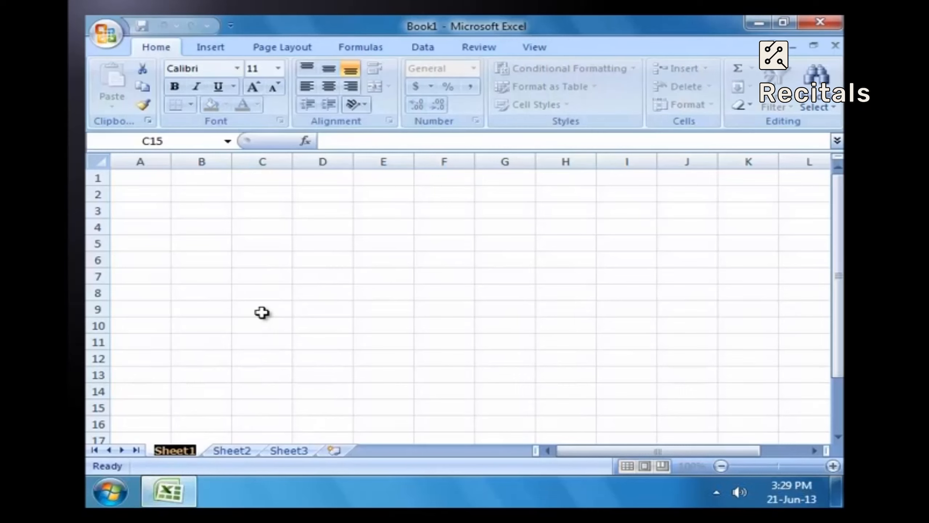
left_click(262, 311)
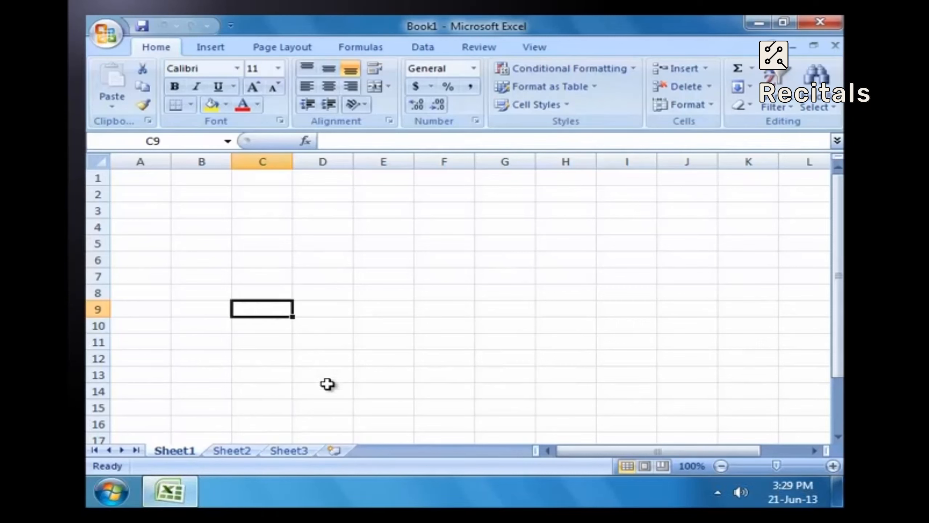
Add a new worksheet after Sheet3 and insert another worksheet directly before Sheet3
left_click(336, 449)
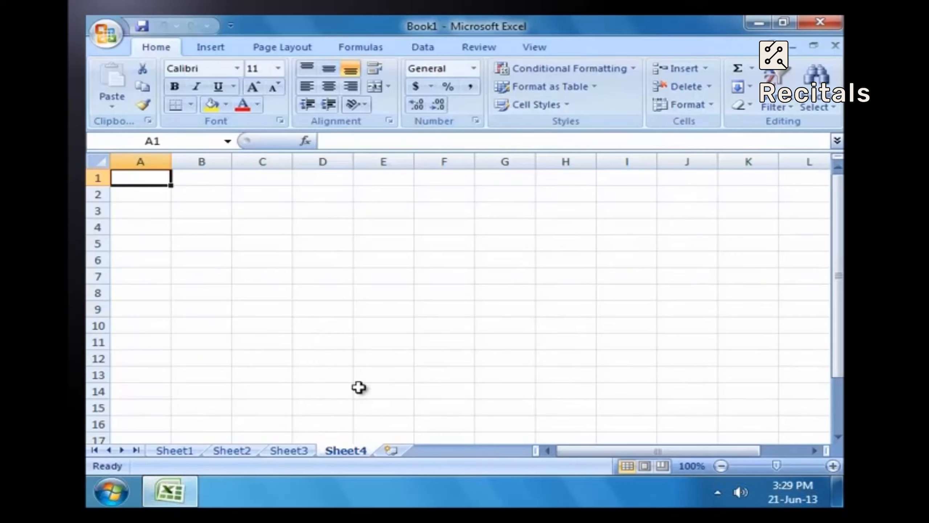
left_click(302, 439)
left_click(298, 448)
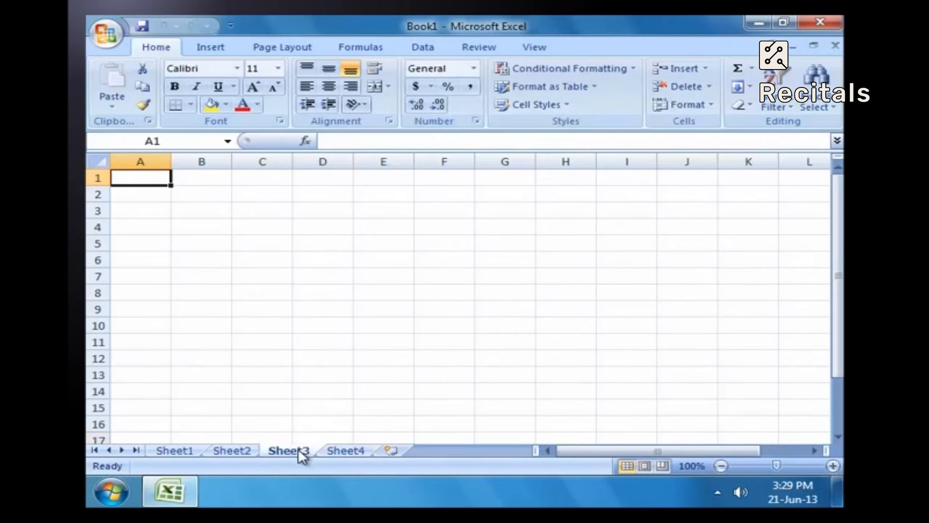
left_click(705, 68)
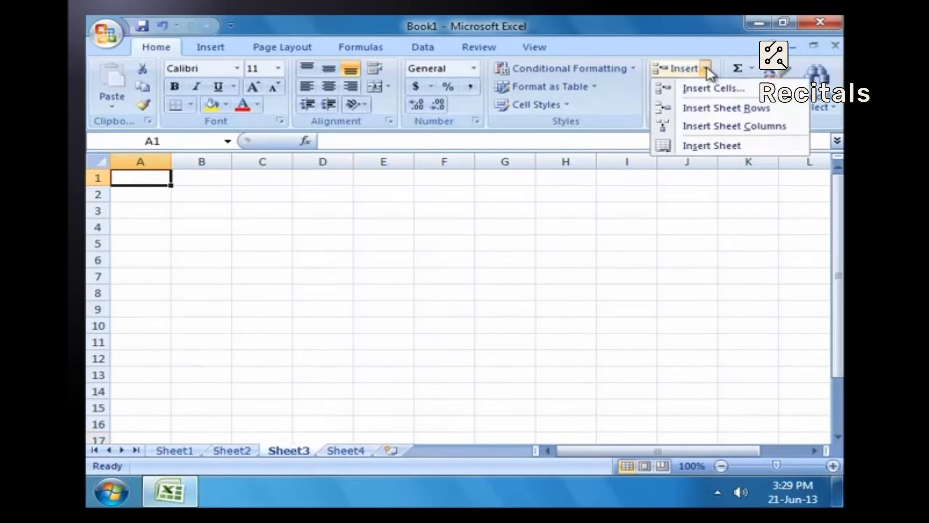
left_click(709, 146)
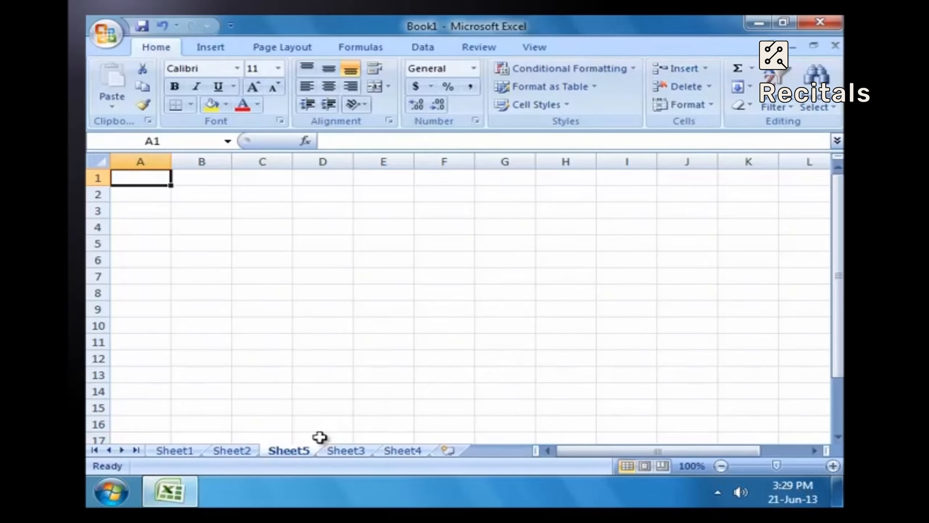
Insert a blank worksheet directly before Sheet5 by choosing the Worksheet type in the Insert dialog
right_click(305, 455)
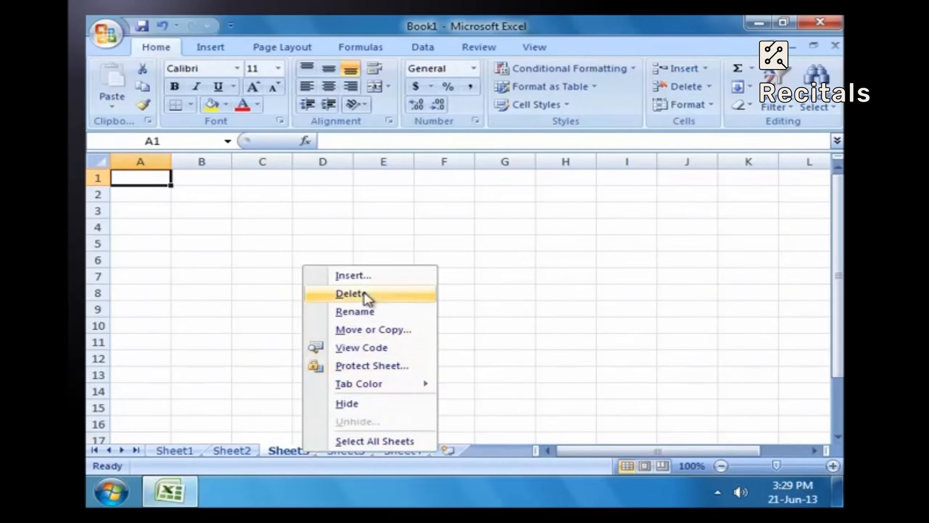
left_click(364, 278)
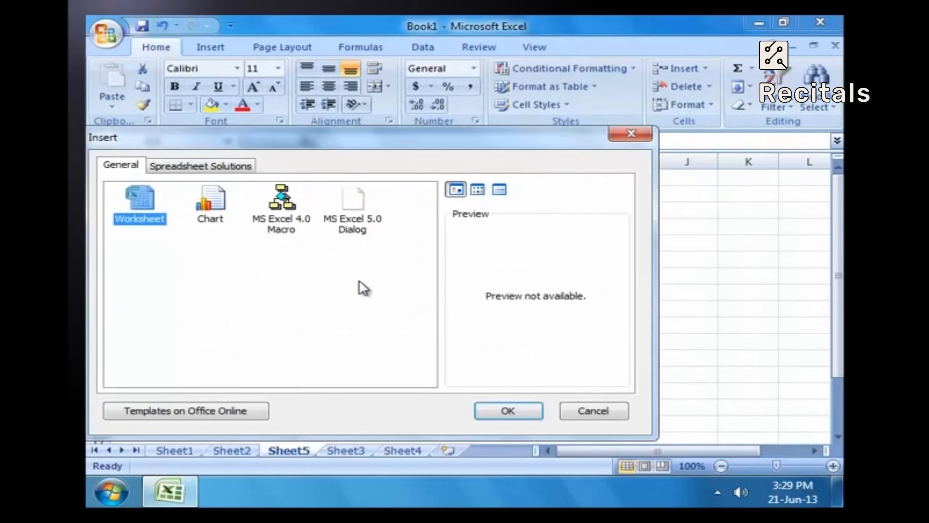
left_click(516, 415)
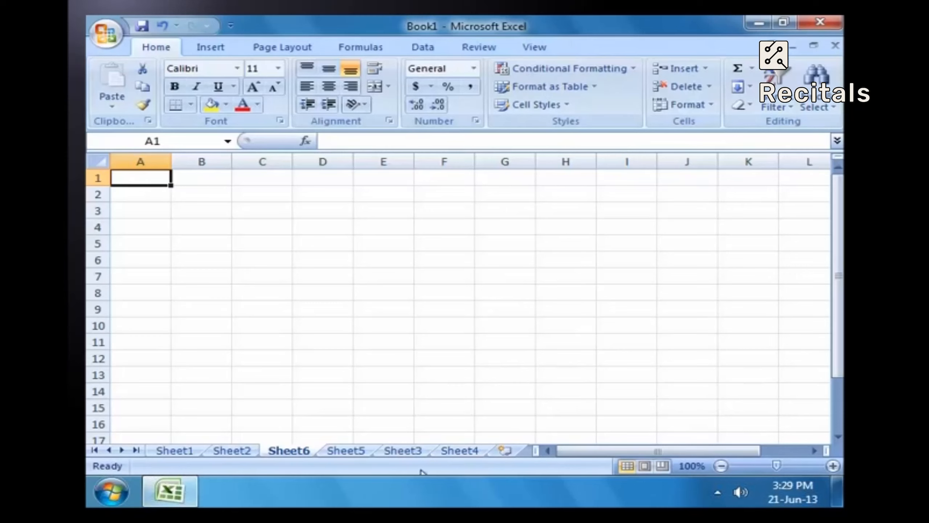
Group three adjacent sheets starting at Sheet6 and insert three new worksheets before them in one operation
left_click(359, 454, "ctrl")
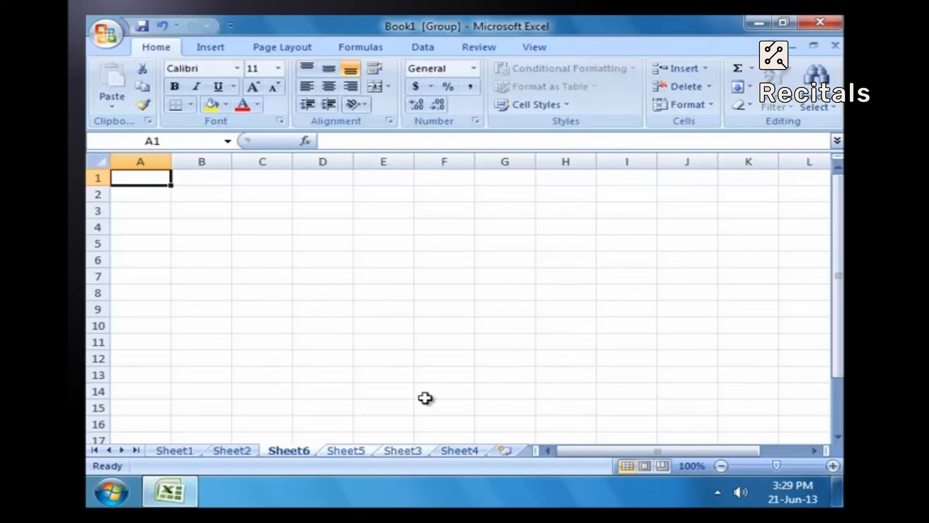
left_click(705, 69)
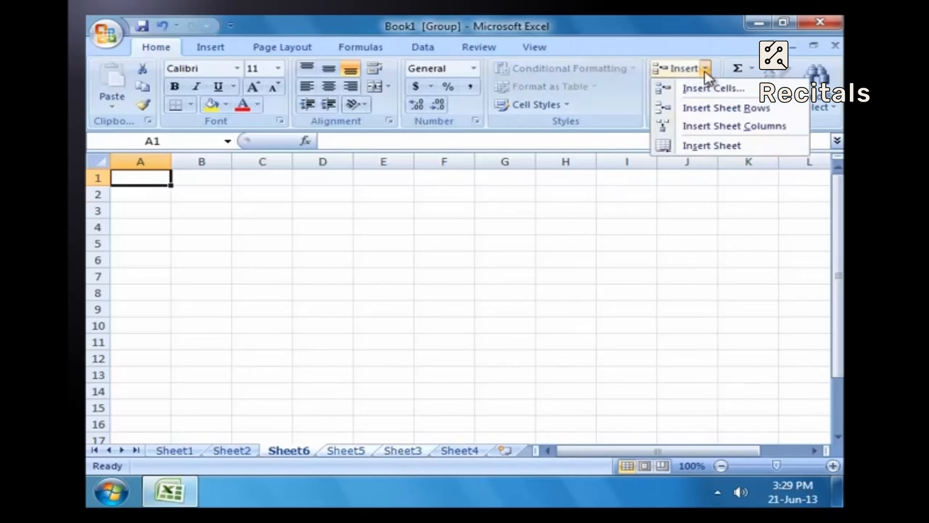
left_click(710, 145)
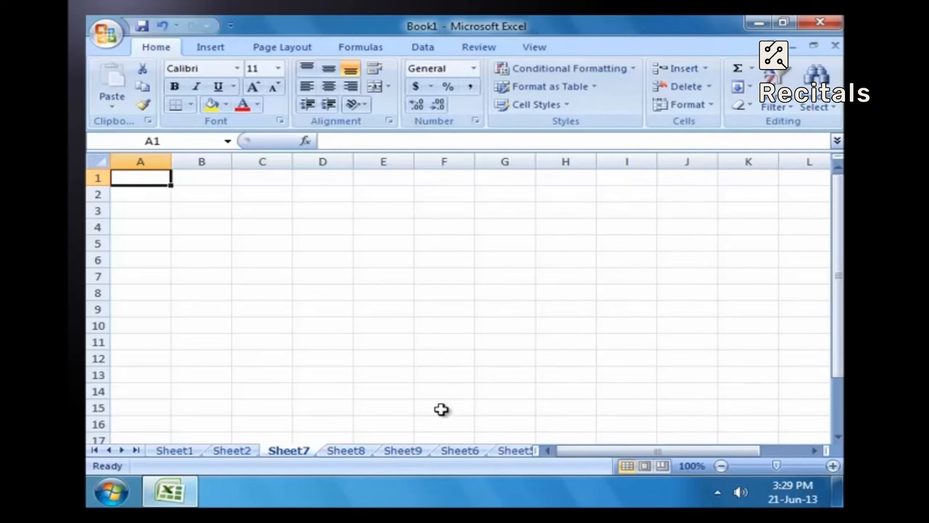
Group Sheet7 through Sheet9 and insert new sheets of the Worksheet type for the whole group
left_click(410, 452, "shift")
right_click(410, 452)
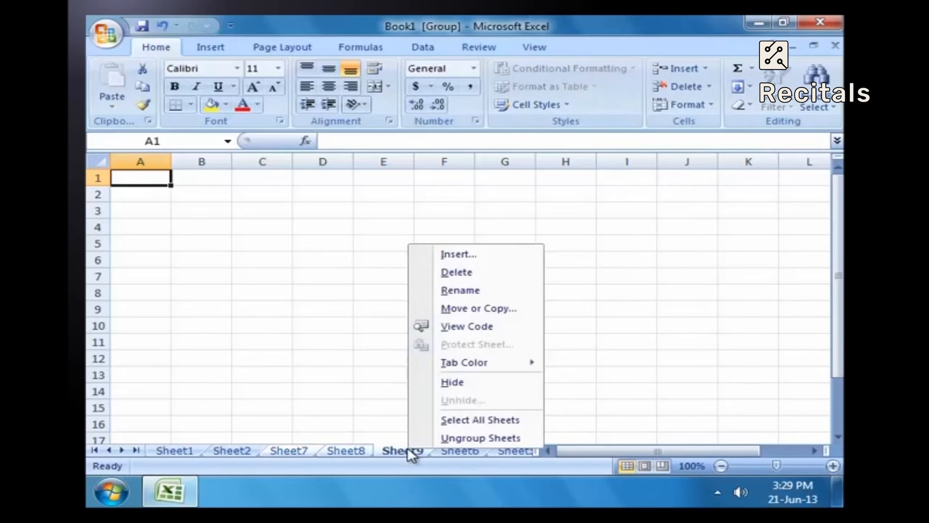
left_click(476, 259)
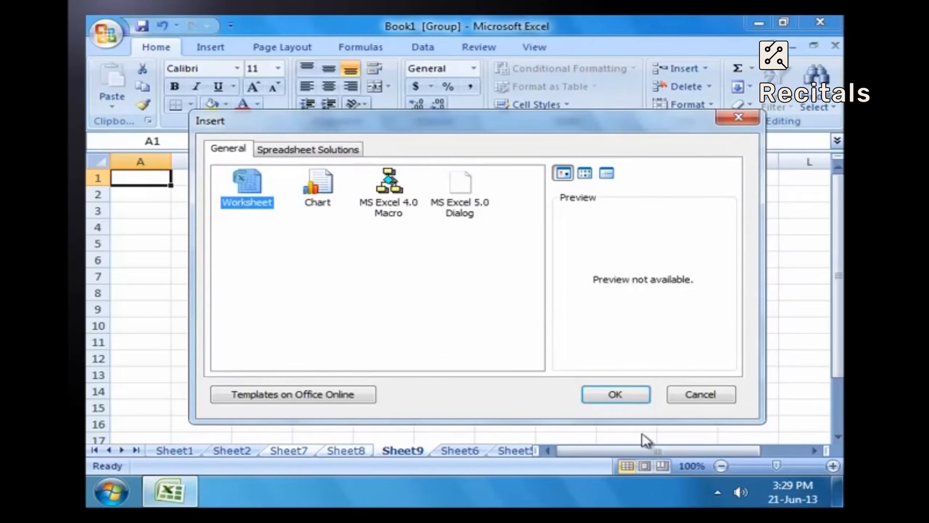
left_click(615, 400)
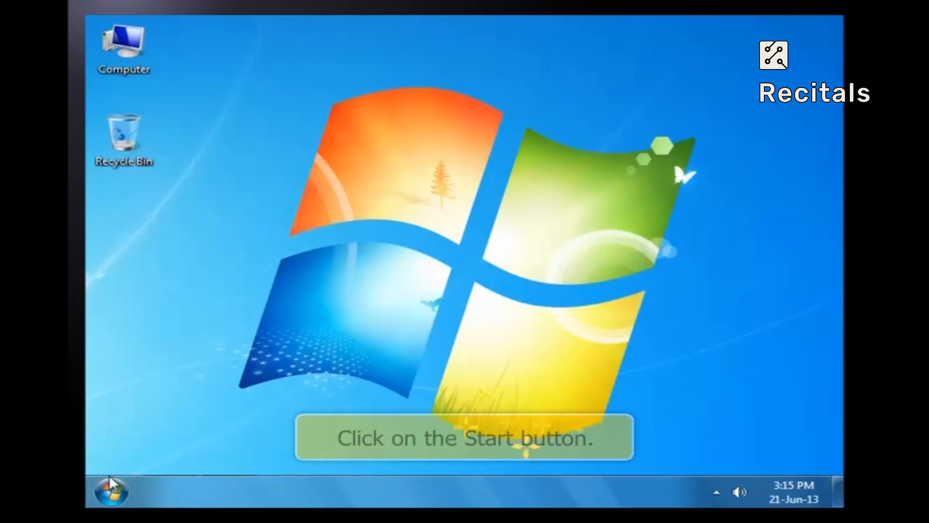
Start Microsoft Office Excel 2007 from the desktop with a new blank workbook
left_click(111, 488)
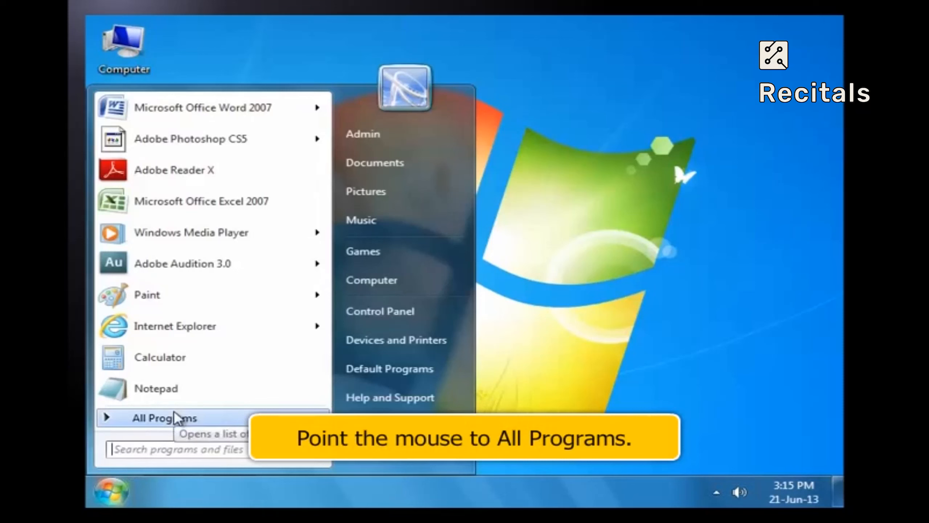
mouse_move(175, 418)
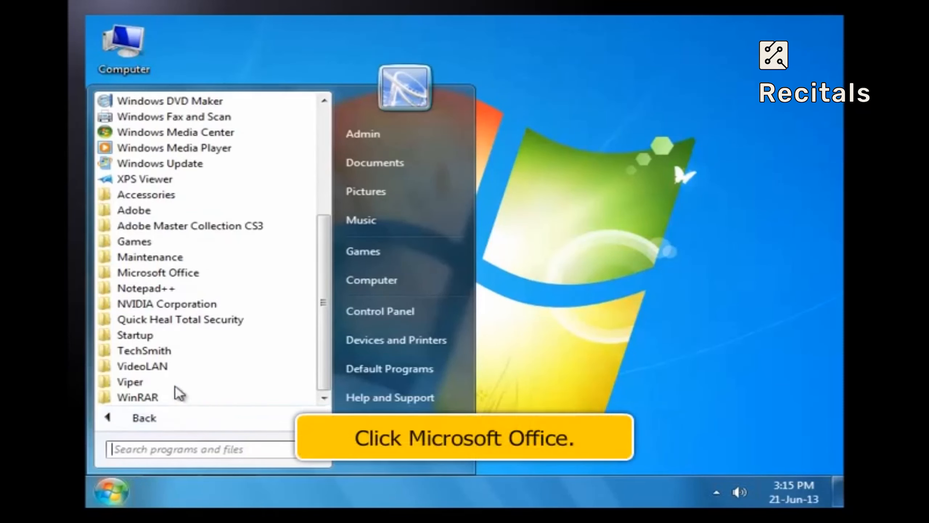
left_click(188, 274)
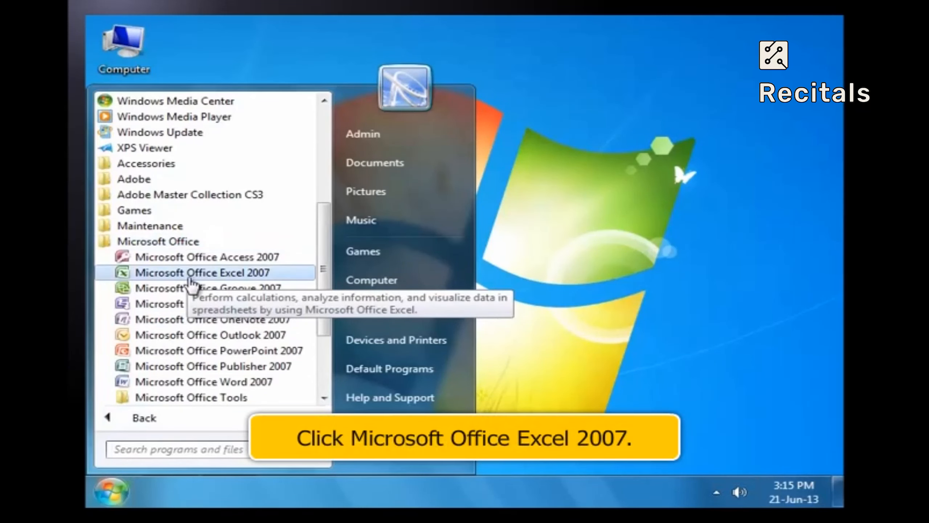
left_click(190, 275)
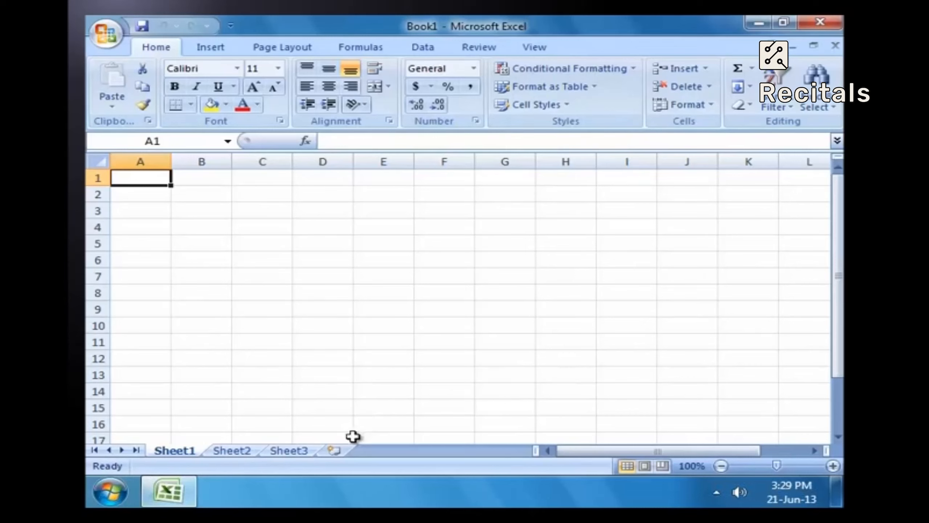
Add a new worksheet after Sheet3 and rename Sheet1 as Creditors
left_click(333, 450)
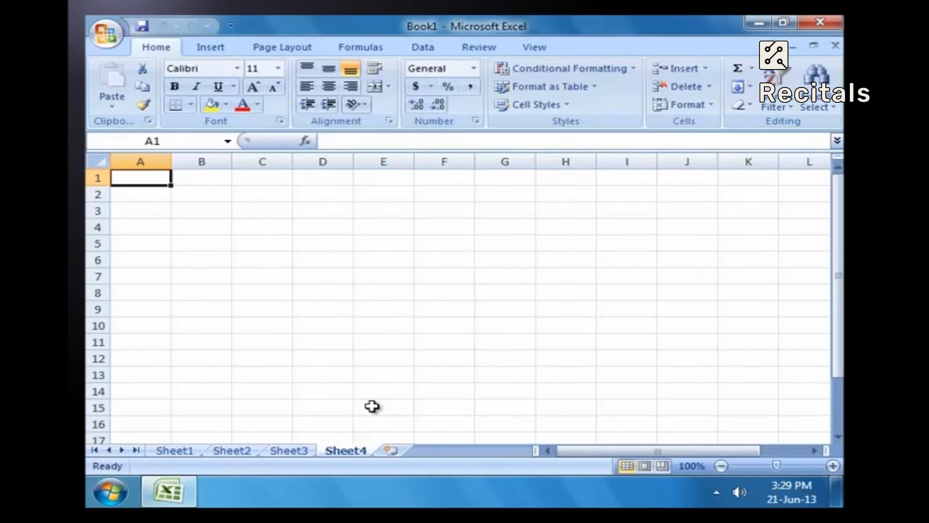
double_click(194, 451)
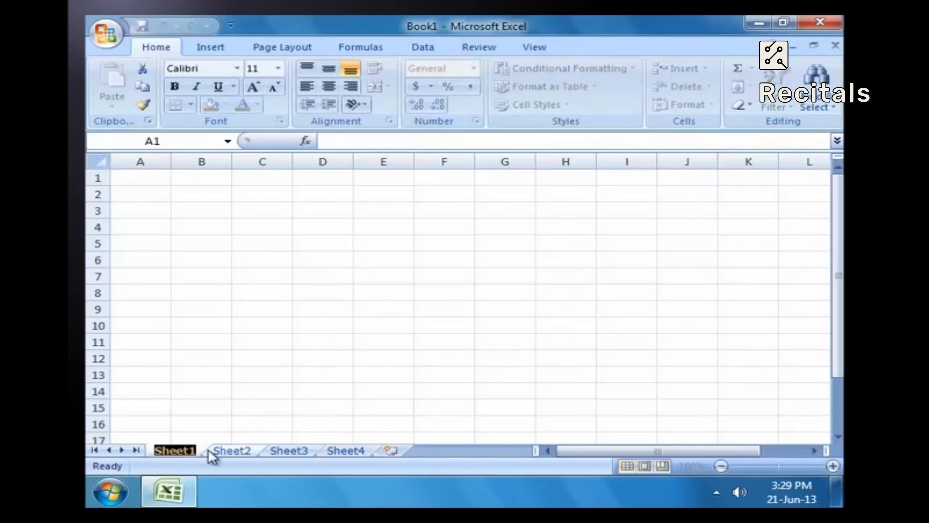
type("Credit")
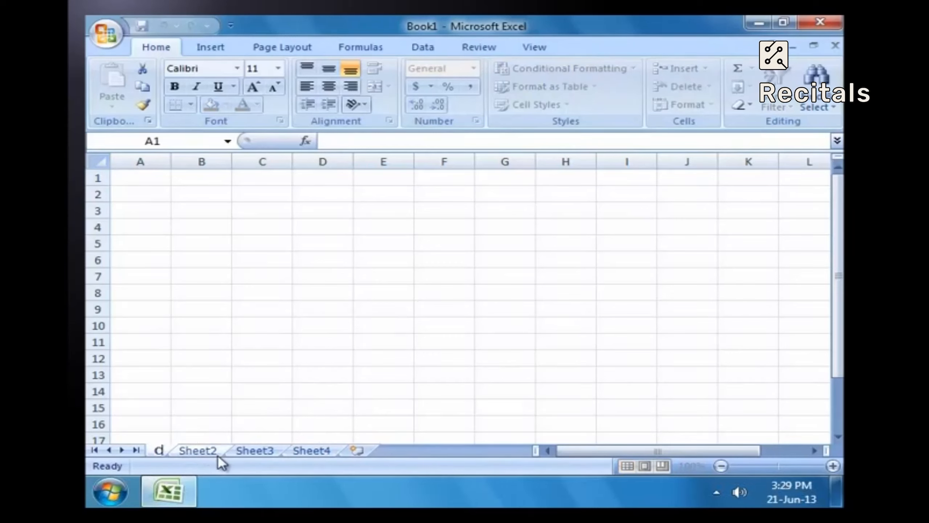
type("ors")
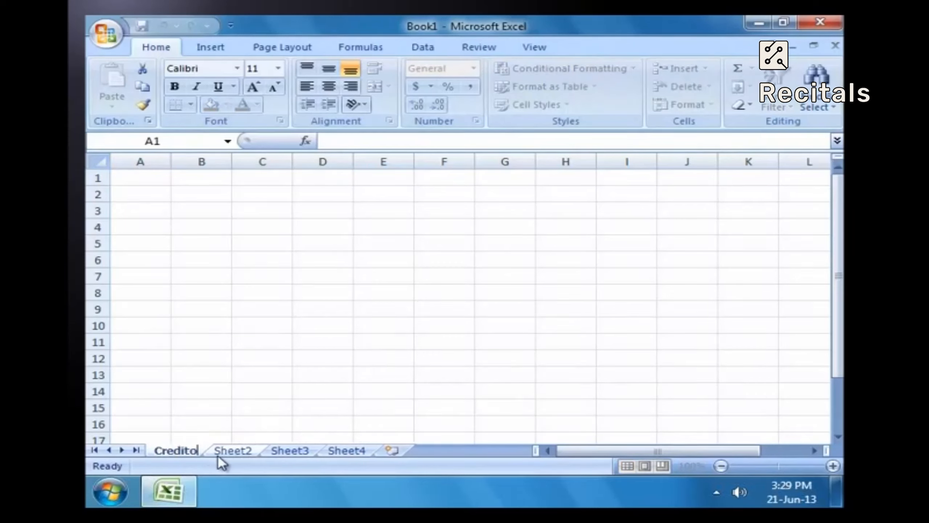
left_click(265, 391)
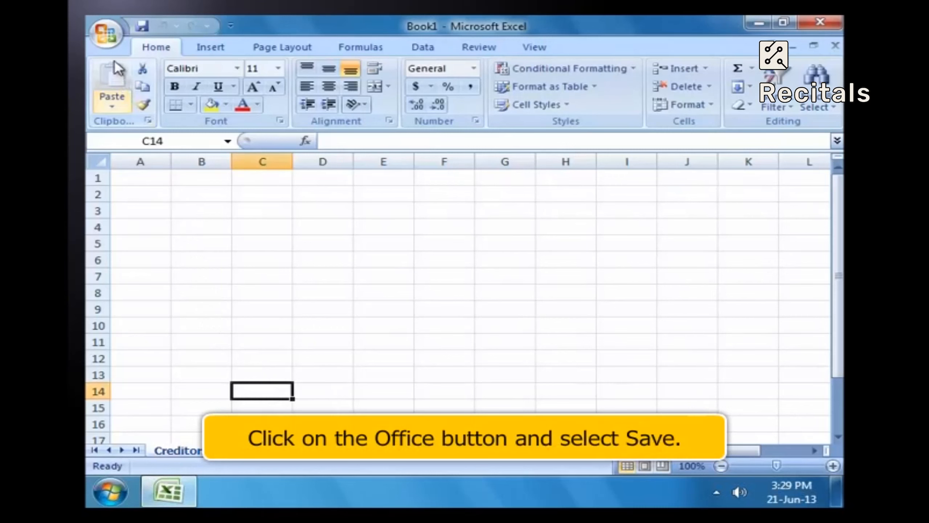
Start saving the workbook and choose the existing folder on Local Disk (E:) as the save location
left_click(106, 32)
left_click(139, 142)
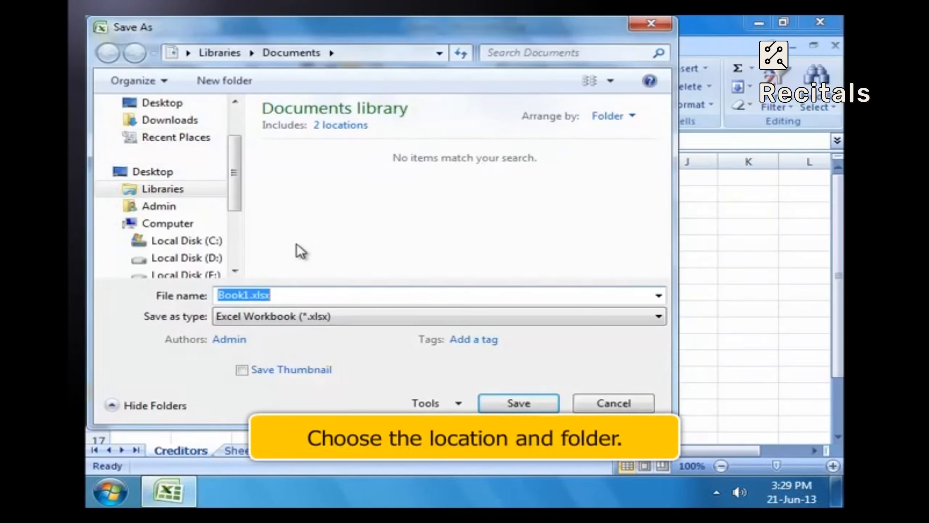
left_click_drag(237, 199, 235, 225)
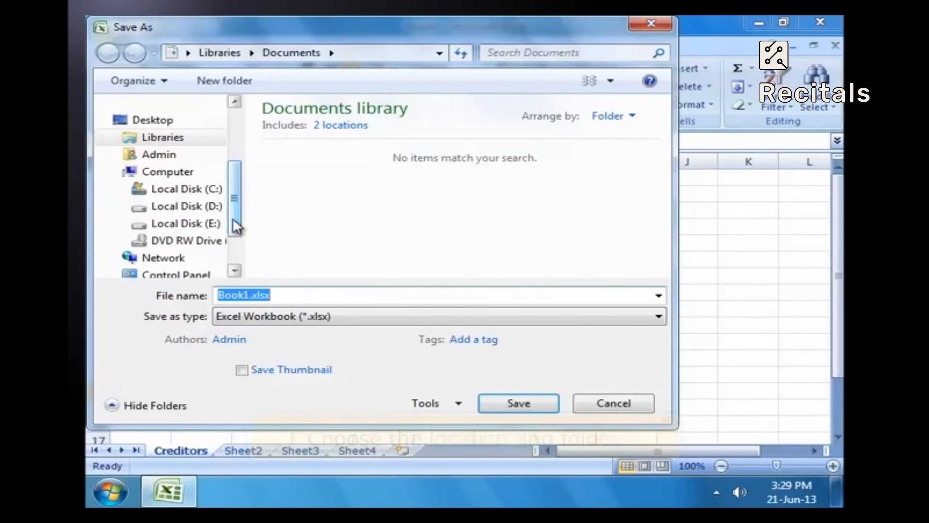
left_click(220, 224)
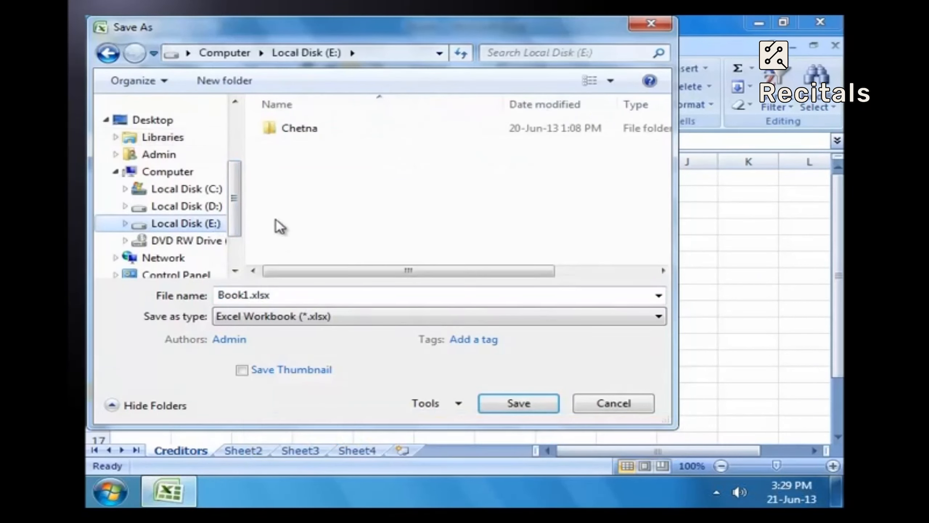
double_click(278, 132)
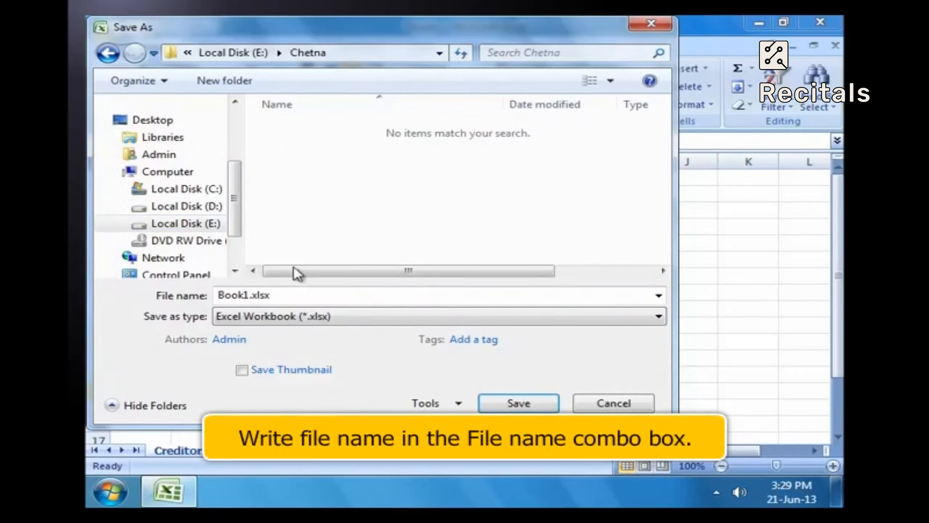
Save the workbook as Shop workbook, keeping the Excel Workbook (*.xlsx) file type
left_click(291, 296)
type("Shop")
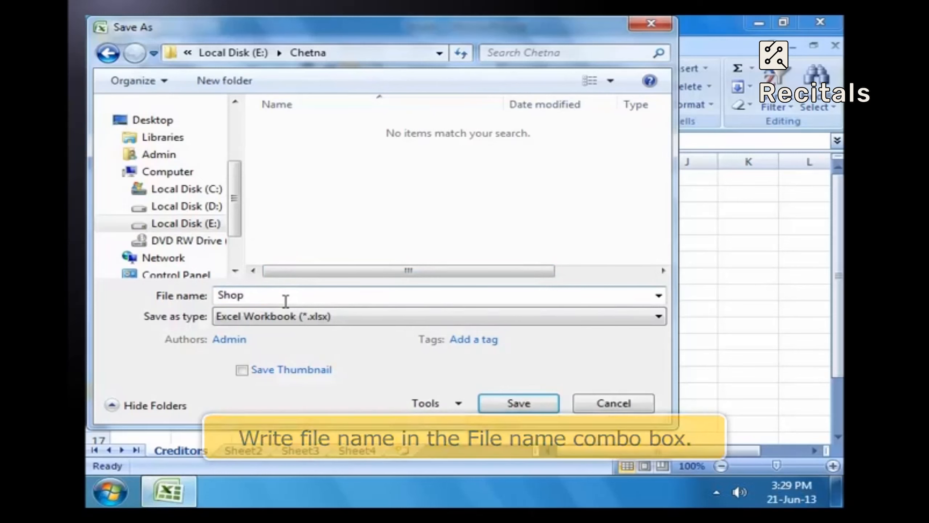
type(" workbook")
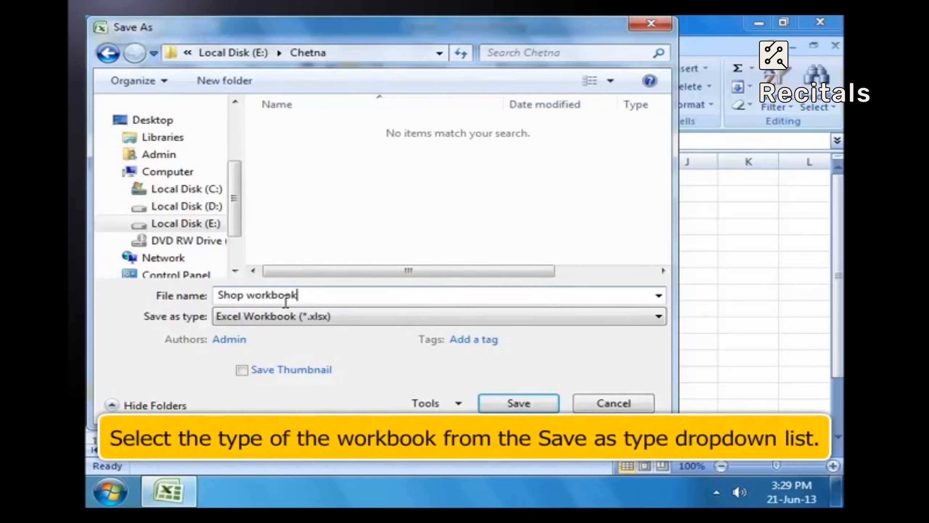
left_click(342, 318)
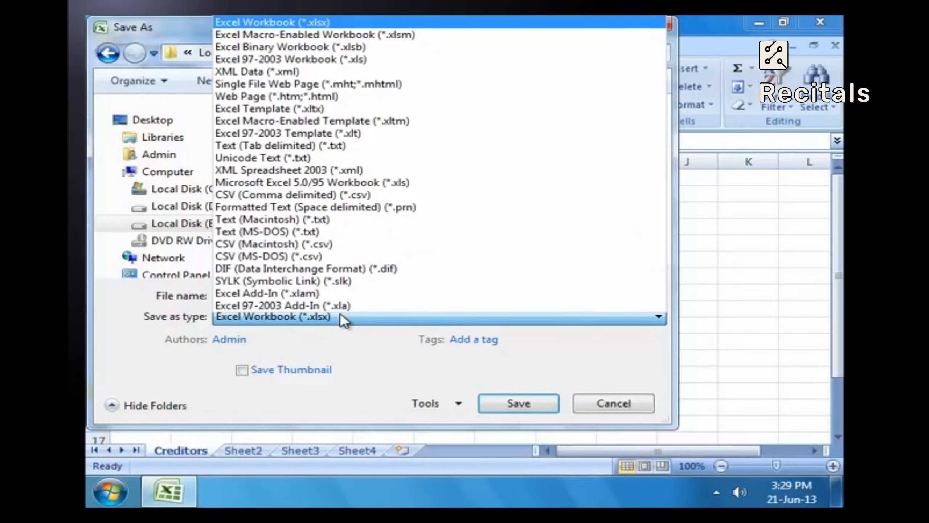
left_click(343, 320)
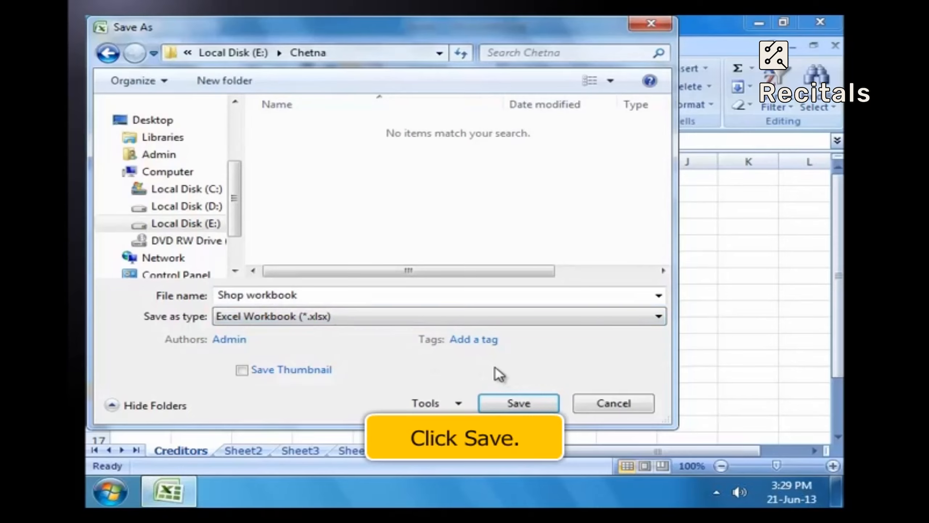
left_click(512, 404)
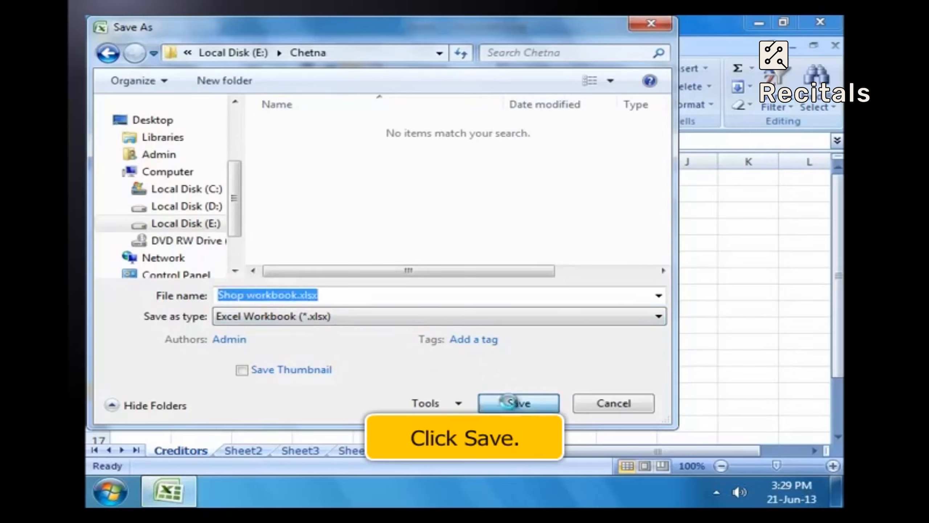
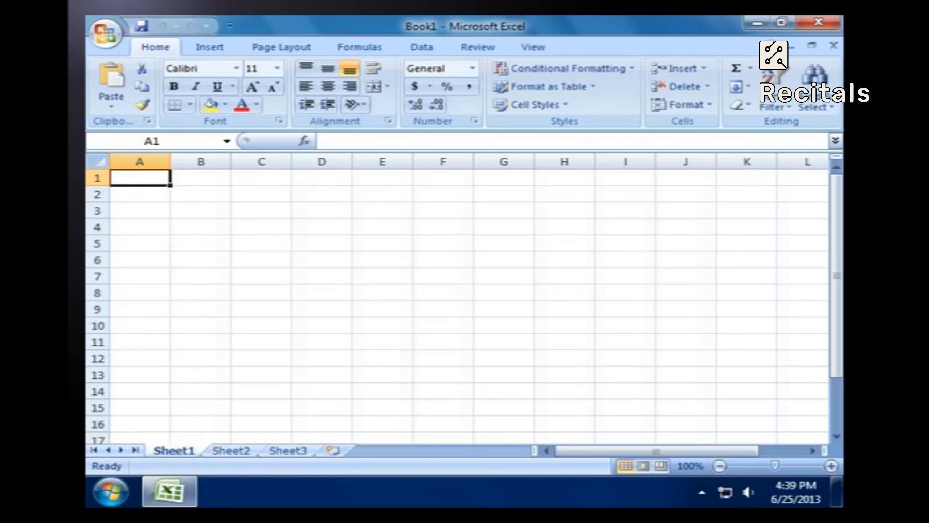
left_click(140, 243)
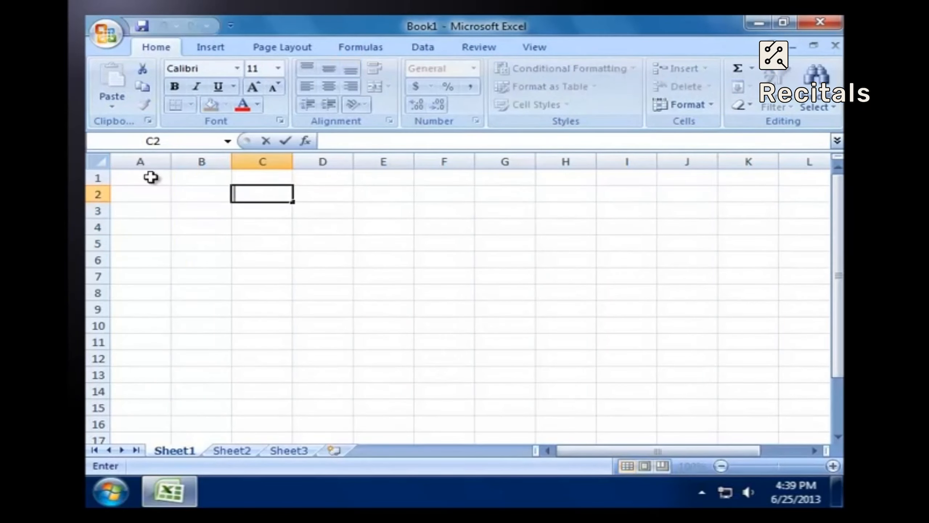
left_click(150, 177)
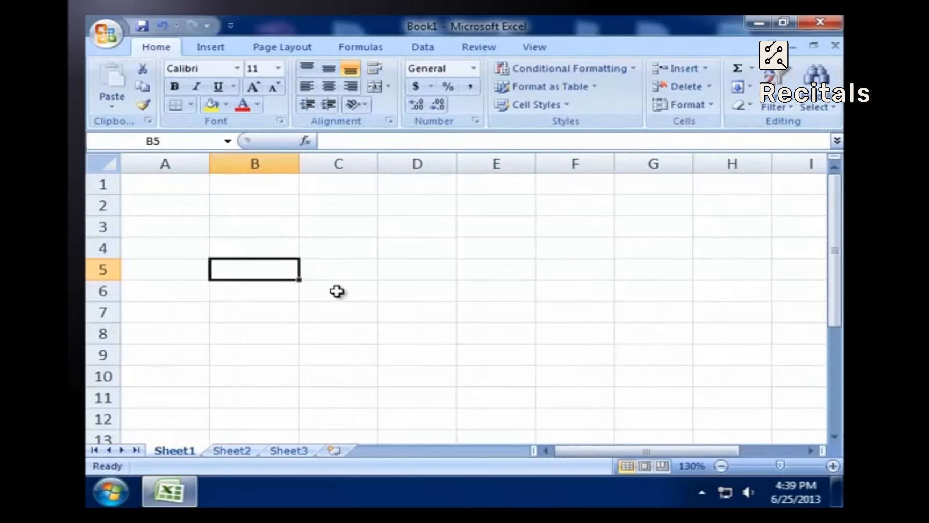
Enter the number 2451 in cell A1 and the date 6/25/2013 in cell B1
left_click(177, 177)
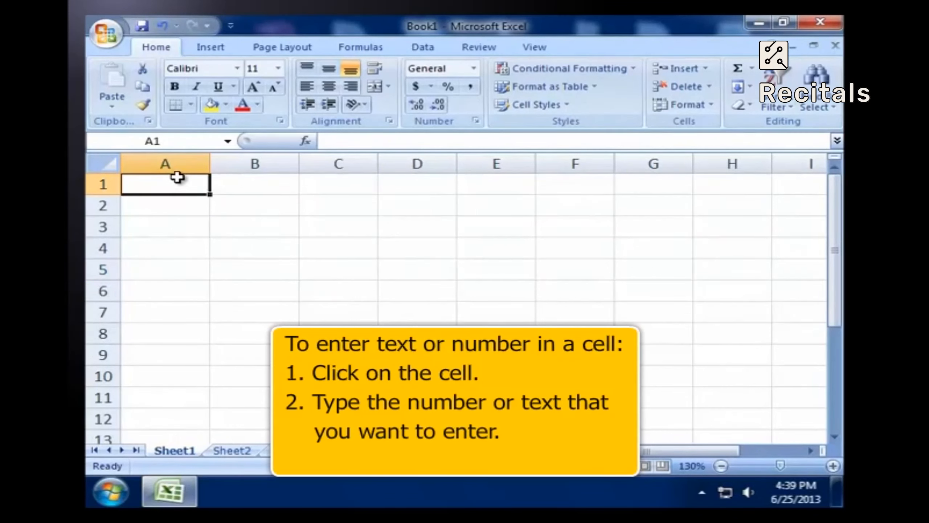
type("2451")
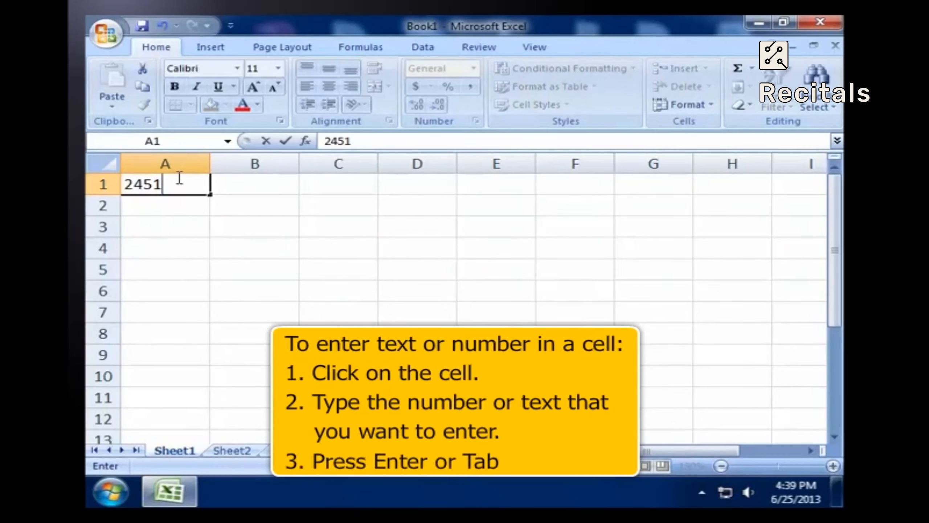
key("Return")
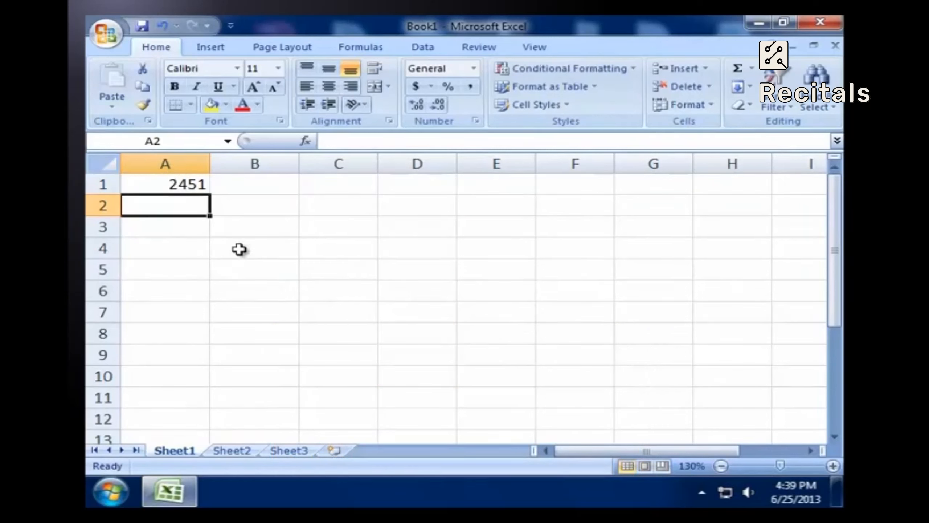
left_click(250, 181)
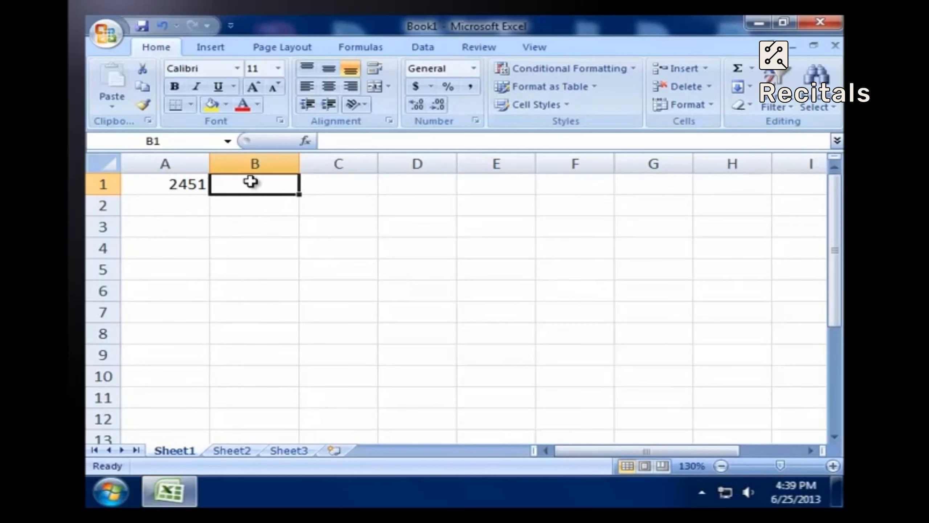
type("6/2")
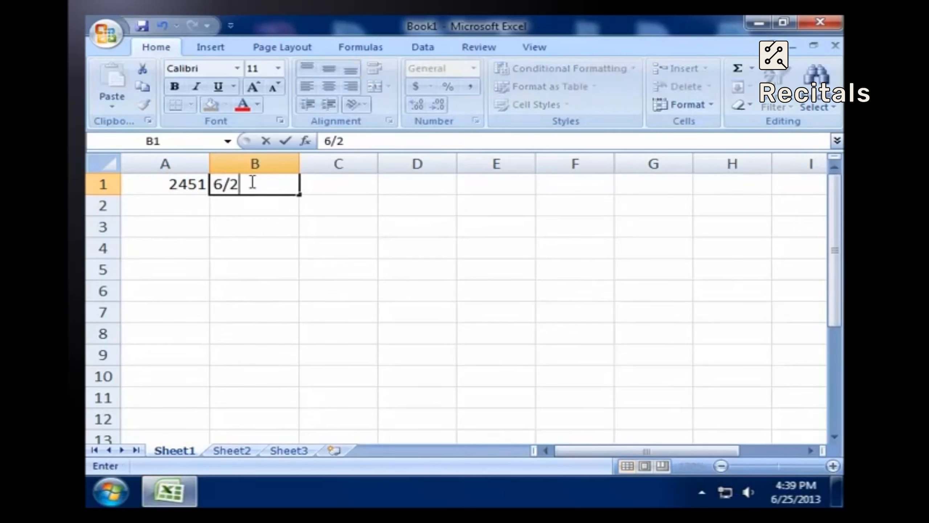
type("5/2013")
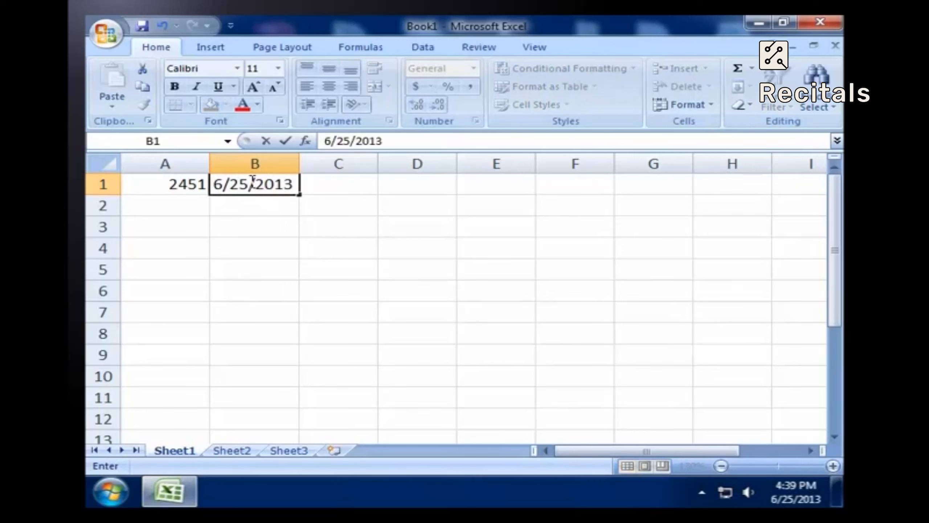
key("Return")
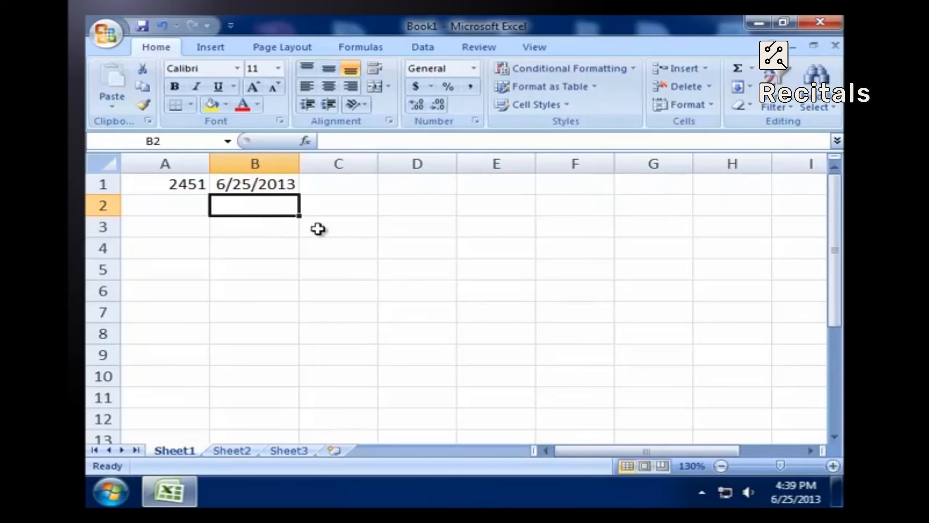
Enter the time 2:39 p in cell C1 of Sheet1
left_click(340, 185)
type("2:")
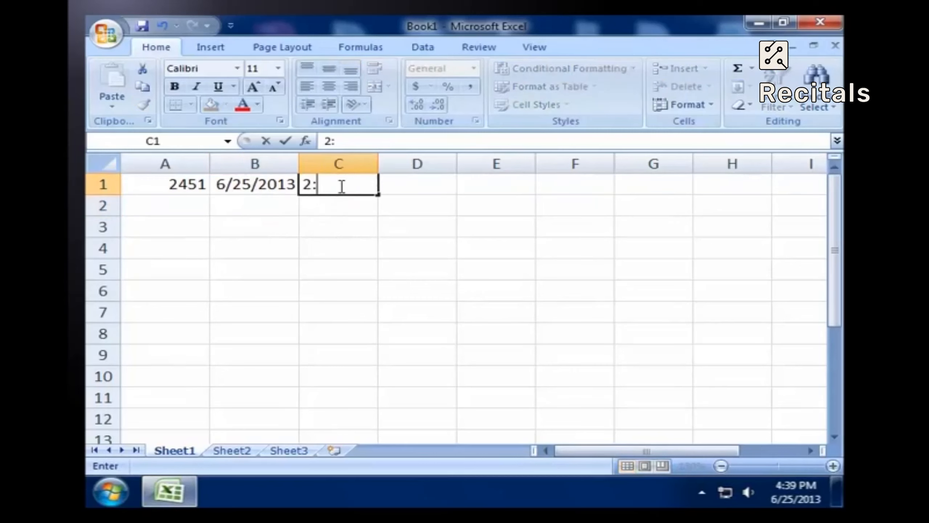
type("39 p")
key("Return")
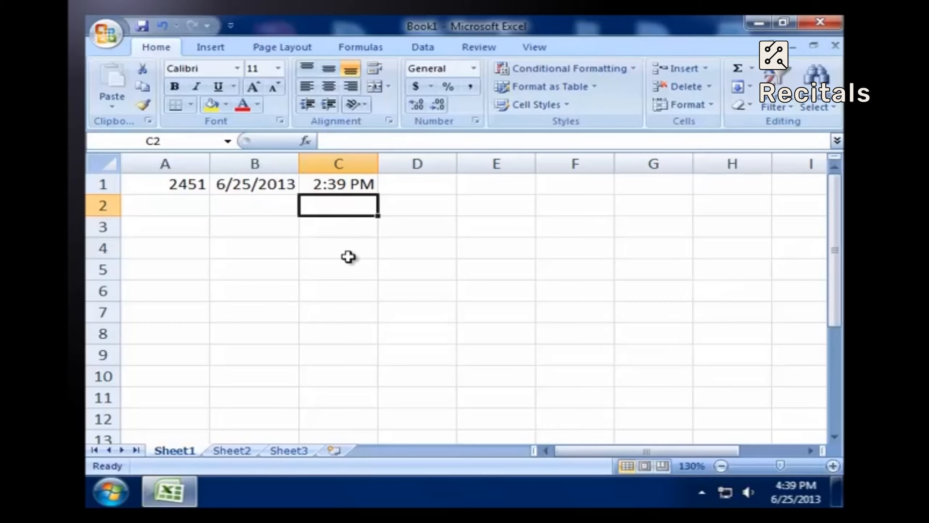
Enter 4527 into all cells of the range A2:A9 at once
left_click_drag(186, 206, 172, 350)
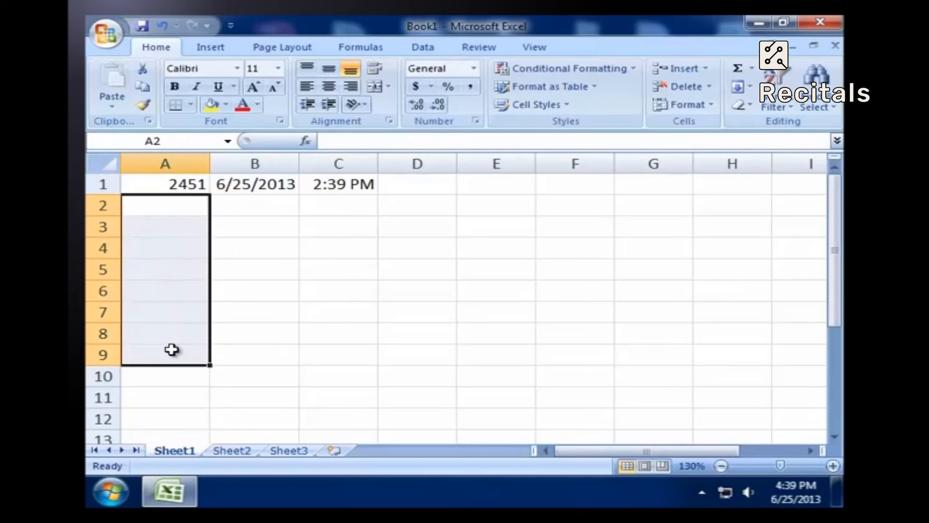
type("4527")
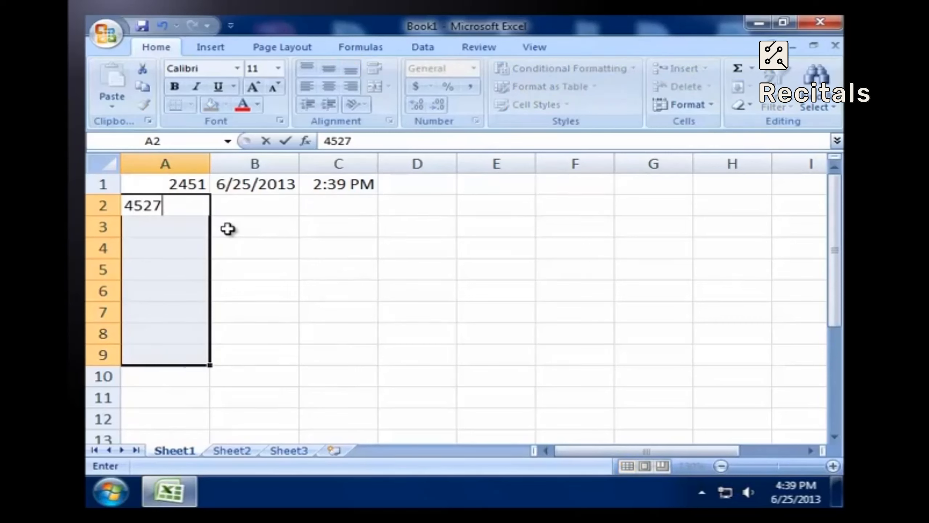
key("ctrl+Return")
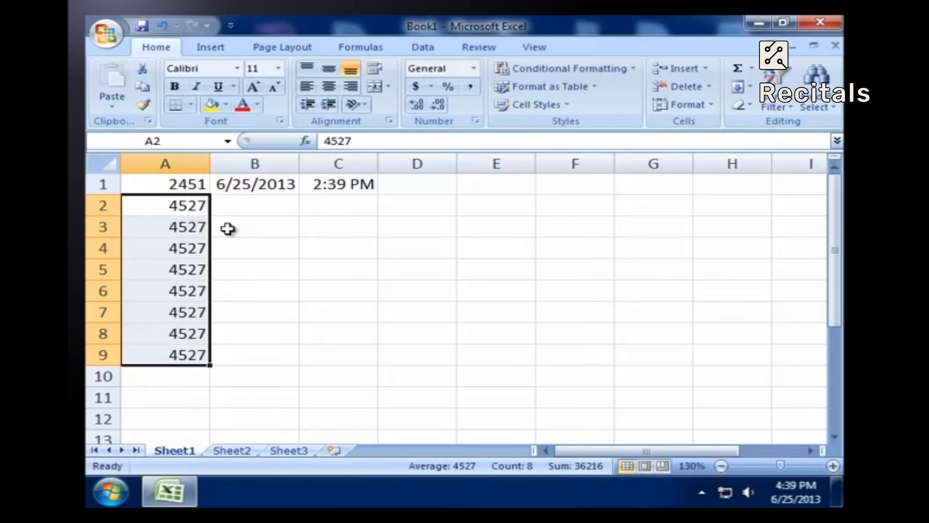
left_click(227, 361)
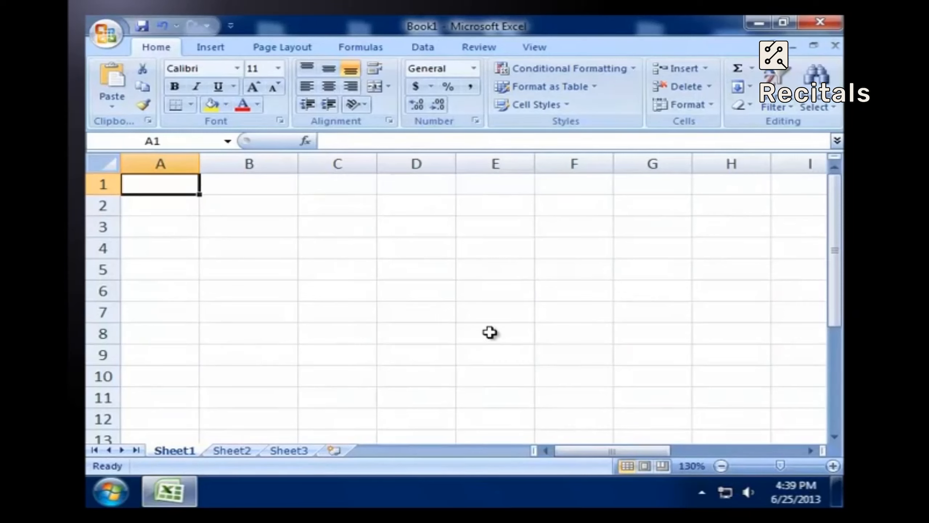
Enter Sunday in cell B2 and autofill the weekday series down column B to row 13
left_click(261, 209)
key("F2")
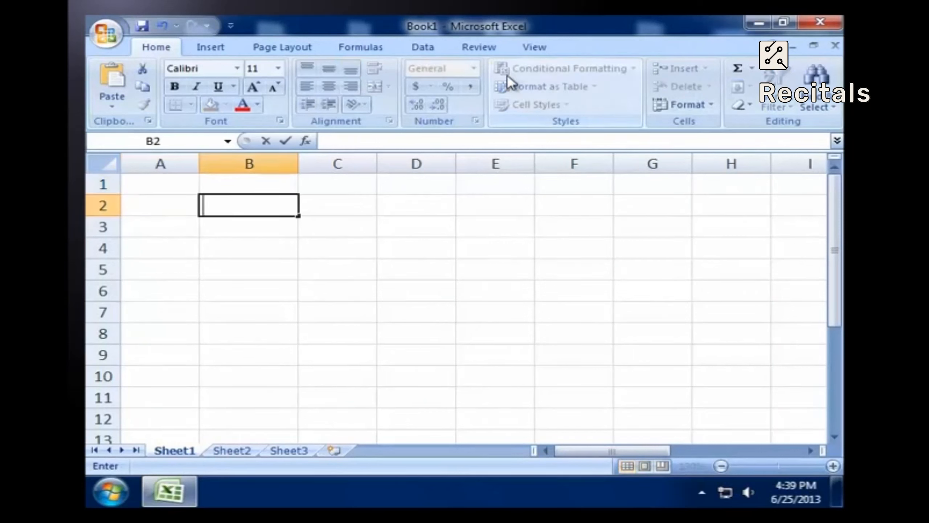
type("Sunday")
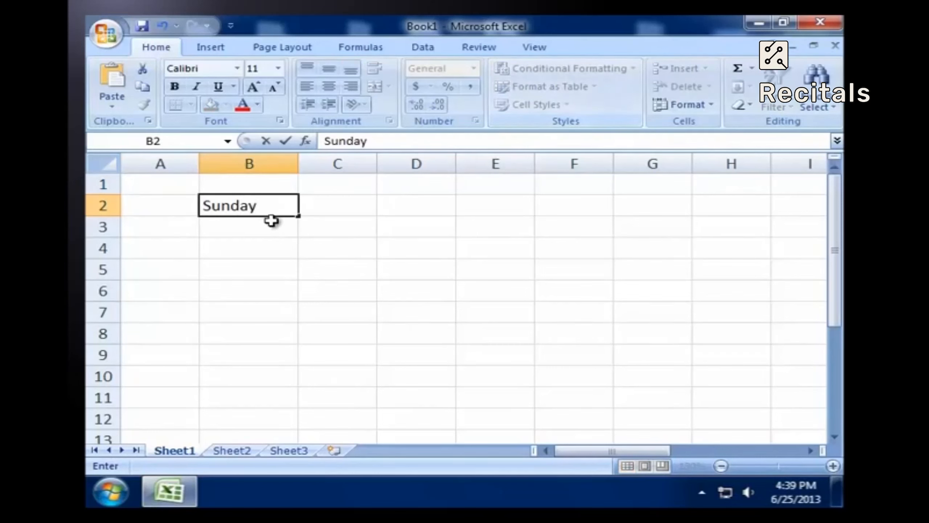
left_click_drag(297, 217, 304, 441)
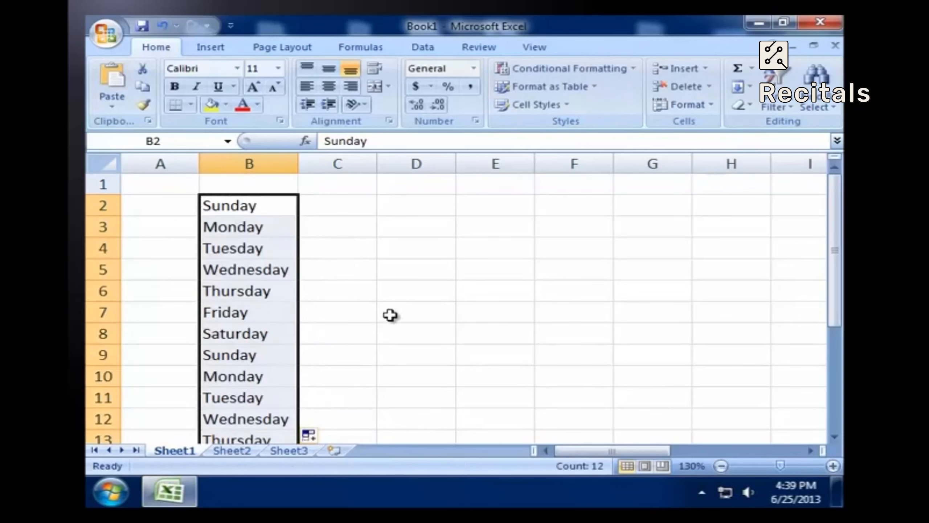
Enter January in cell C1 and autofill the month series across row 1 to July in column I
left_click(368, 184)
type("January")
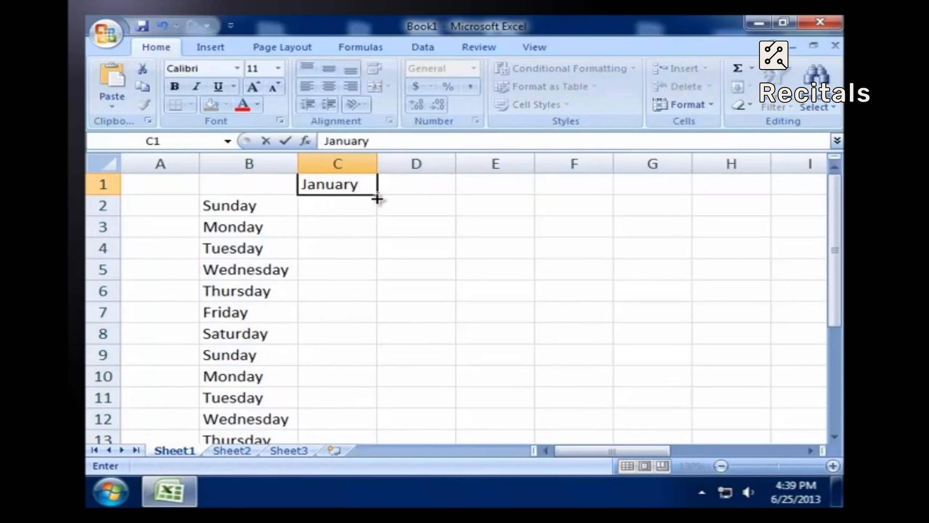
left_click_drag(377, 196, 819, 191)
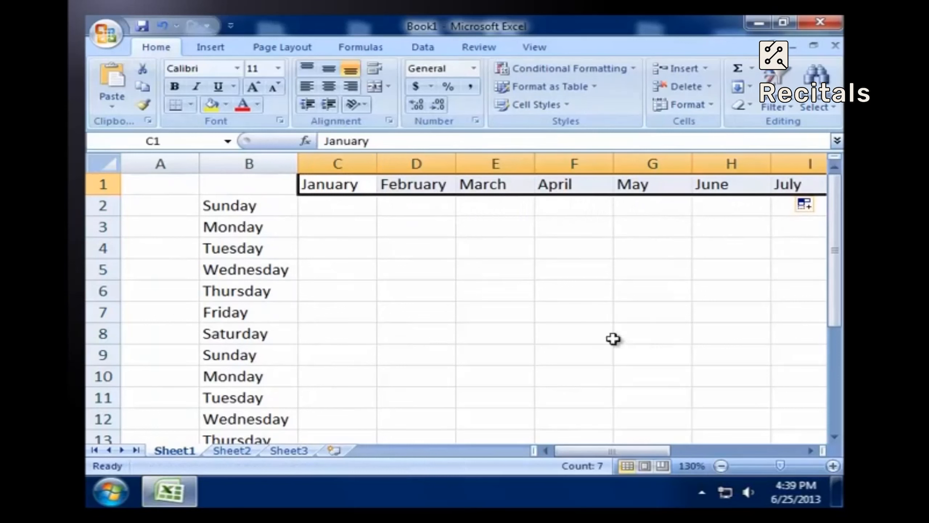
Enter 1 in A2 and 2 in A3, and autofill the number series down to 10 in A11
left_click(171, 207)
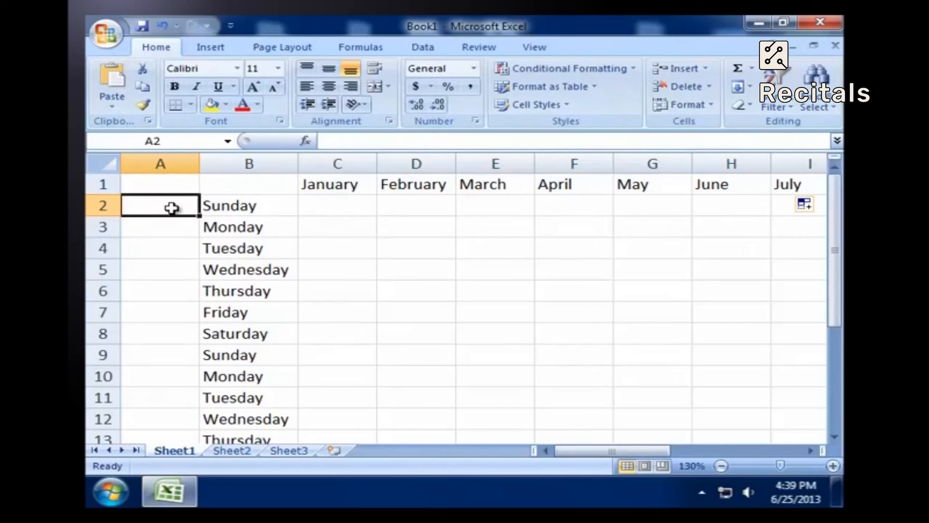
type("1")
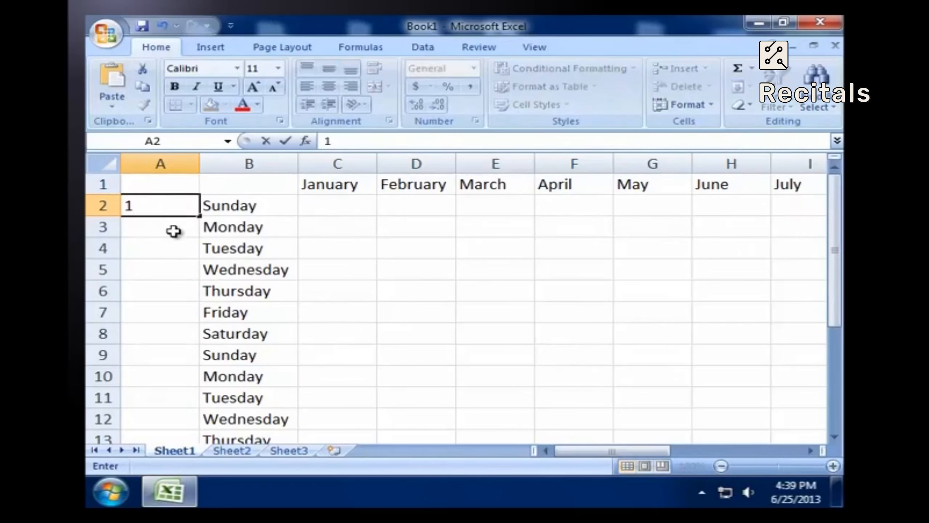
key("Return")
type("2")
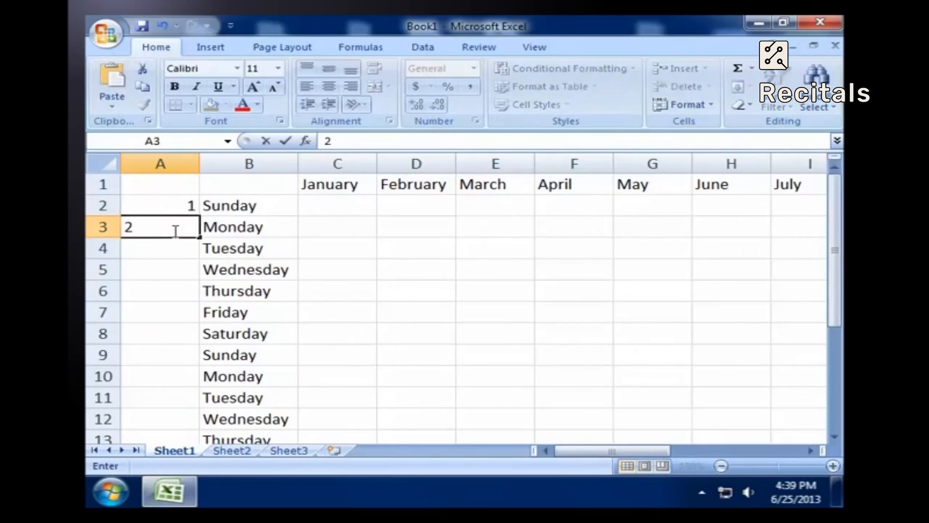
key("Return")
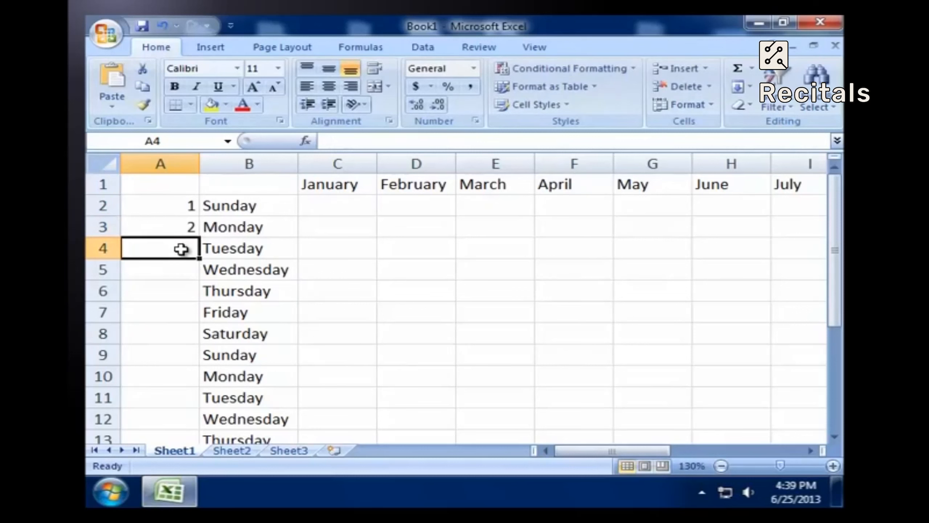
left_click(190, 205)
left_click_drag(191, 204, 197, 415)
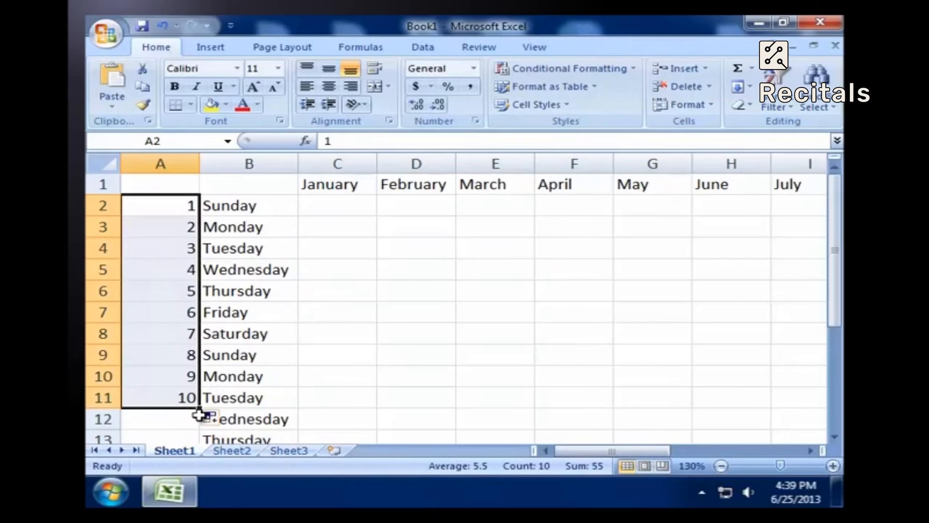
left_click(424, 404)
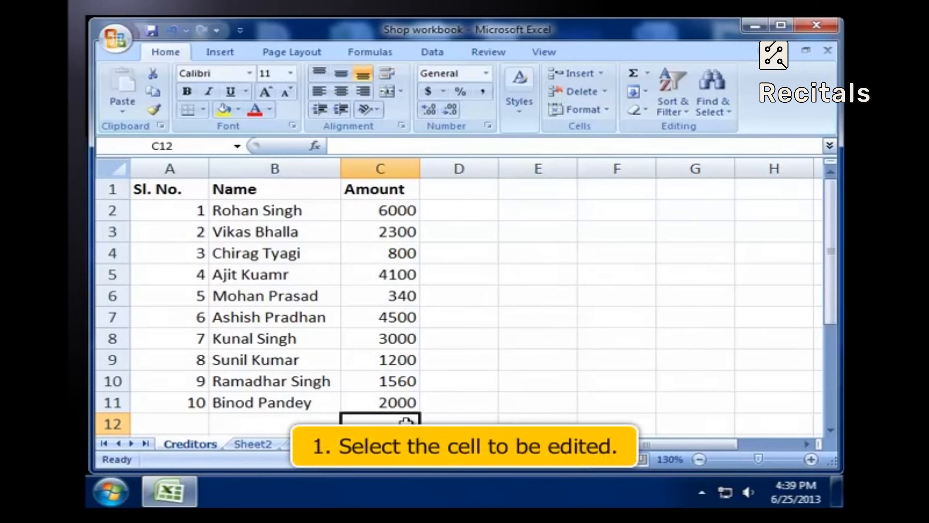
Change the amount in cell C2 of the Creditors sheet to 60 by editing its existing content
left_click(405, 212)
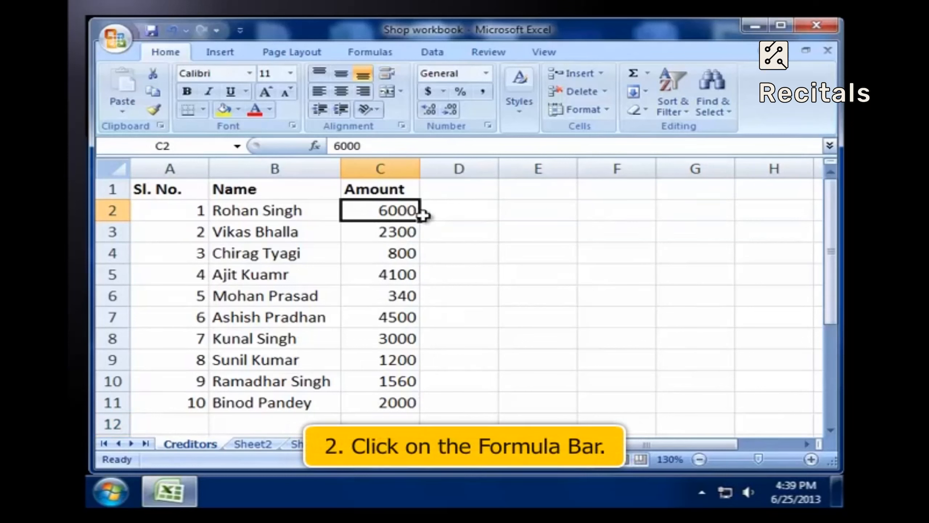
left_click(373, 141)
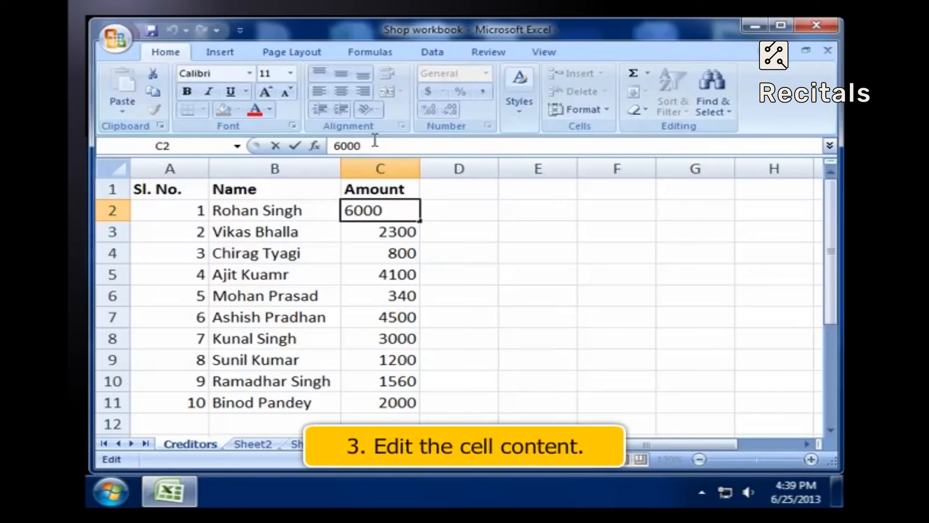
key("BackSpace")
key("BackSpace")
key("Return")
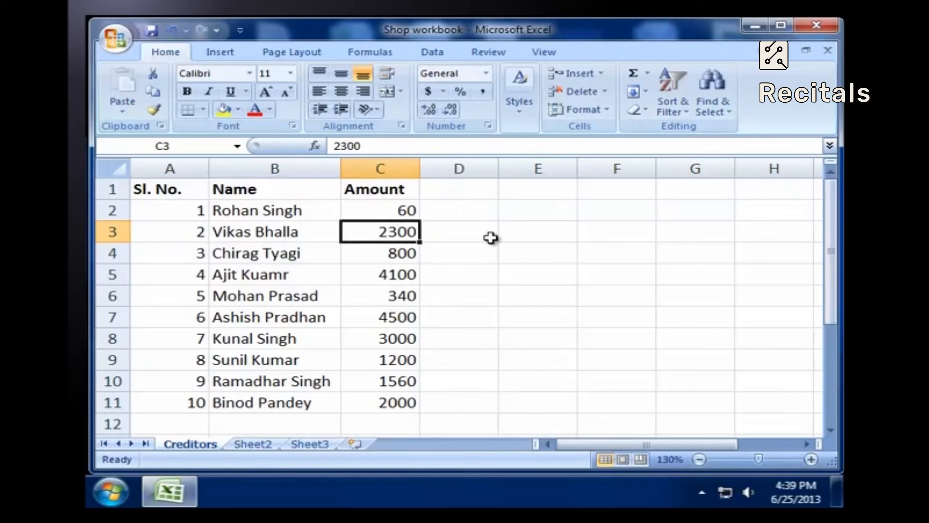
Undo the last amount change in cell C2, and reopen the cell's content for editing, accepting it unaltered
key("ctrl+z")
left_click(389, 424)
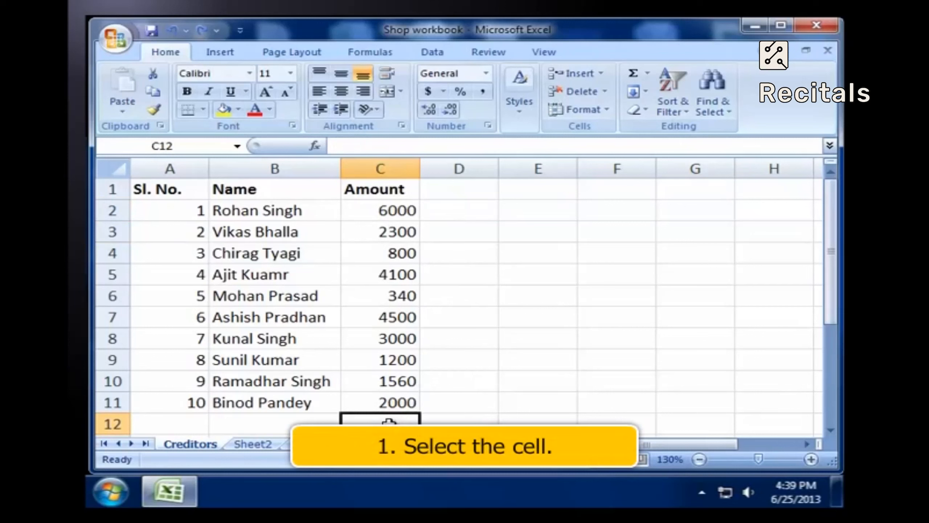
left_click(403, 212)
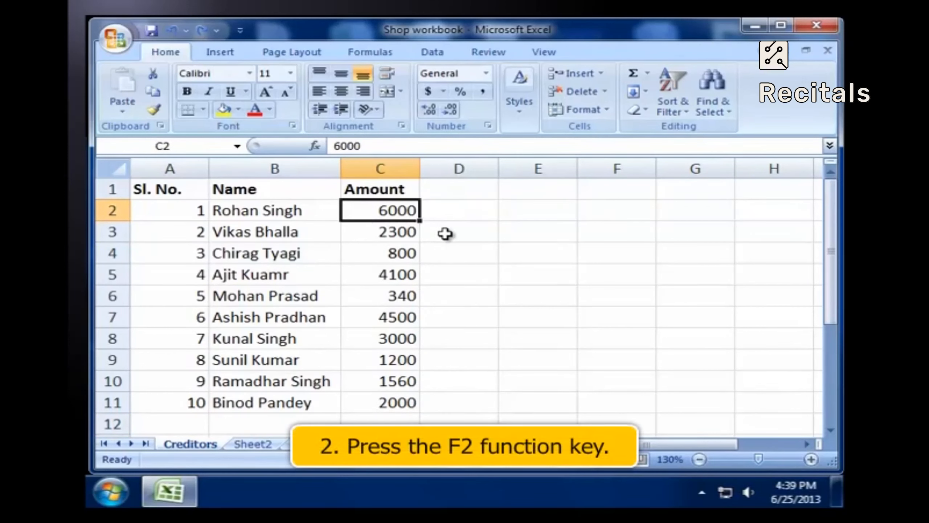
key("F2")
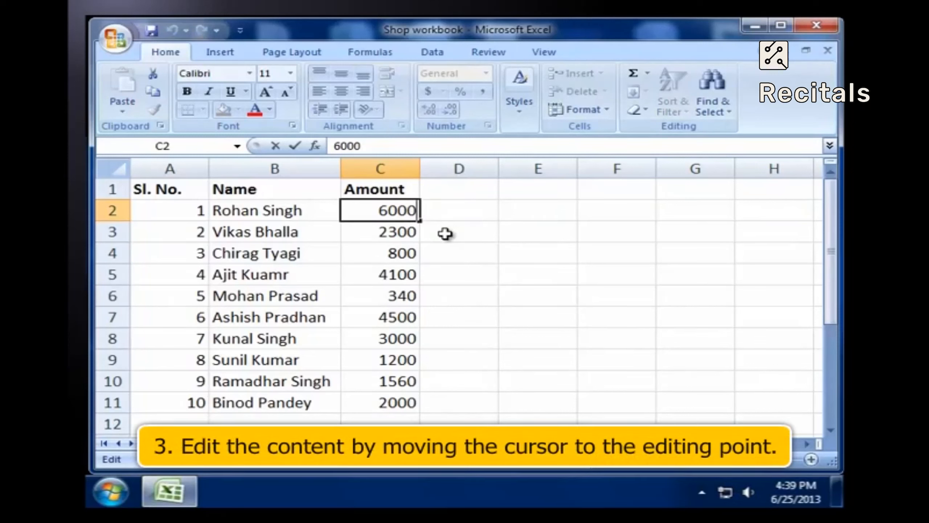
key("Left")
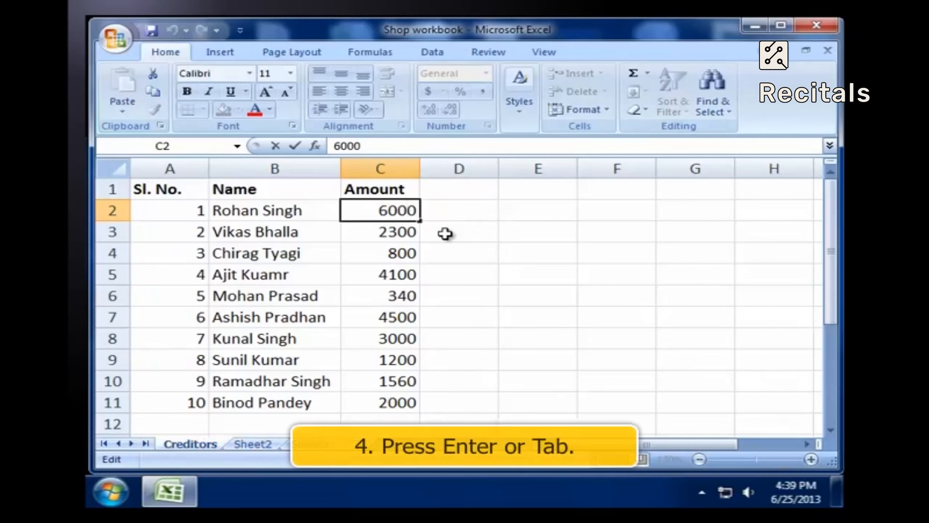
key("Return")
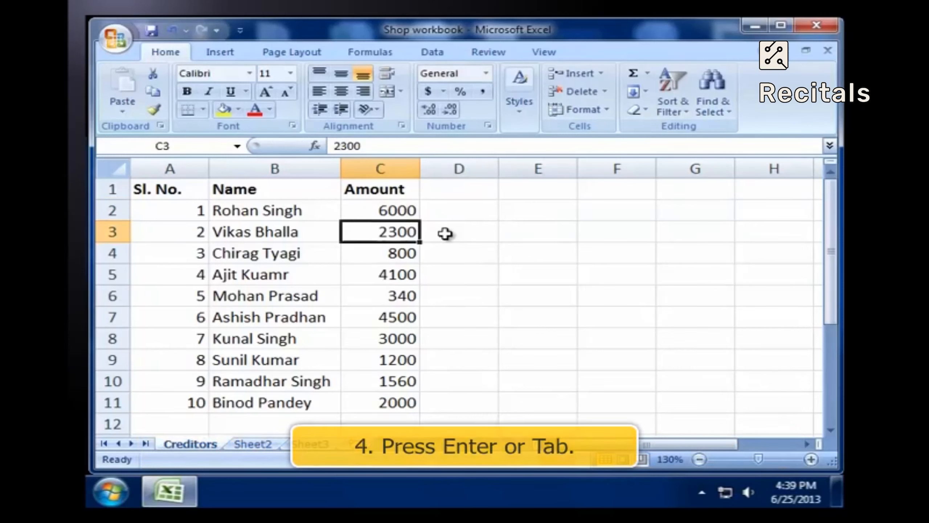
Remove the amount in cell C2 with Clear Contents, and undo the clearing
left_click(390, 420)
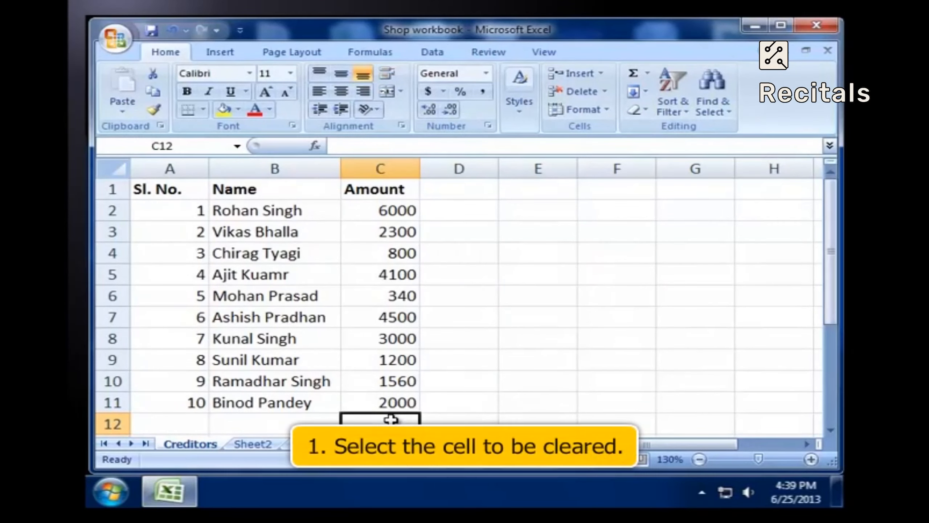
left_click(393, 210)
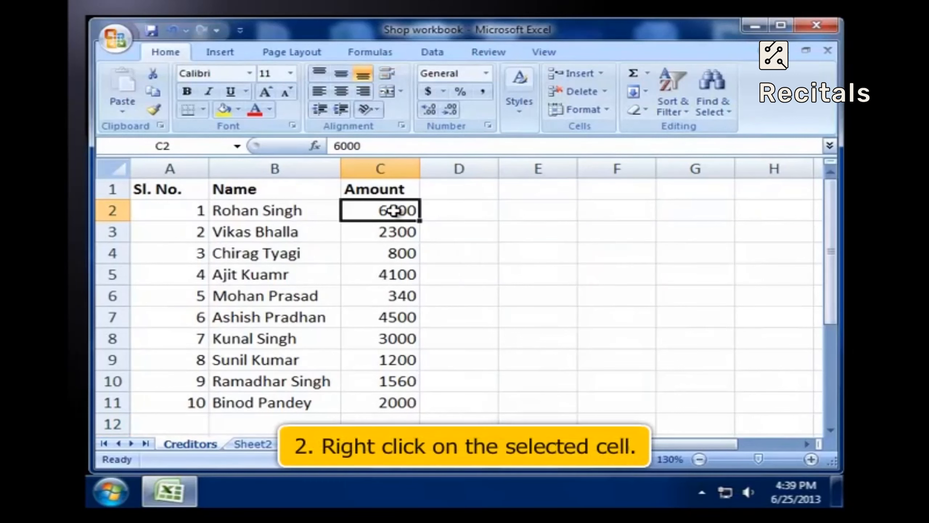
right_click(415, 212)
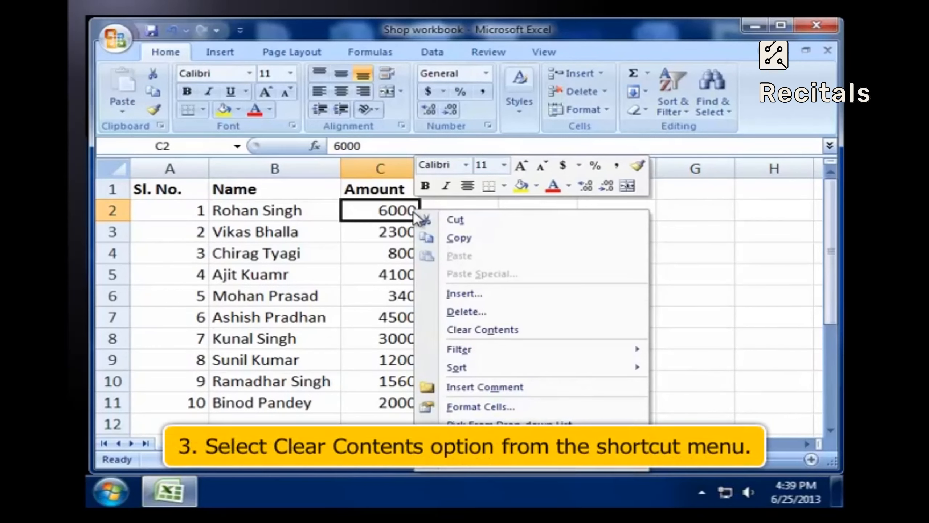
left_click(501, 330)
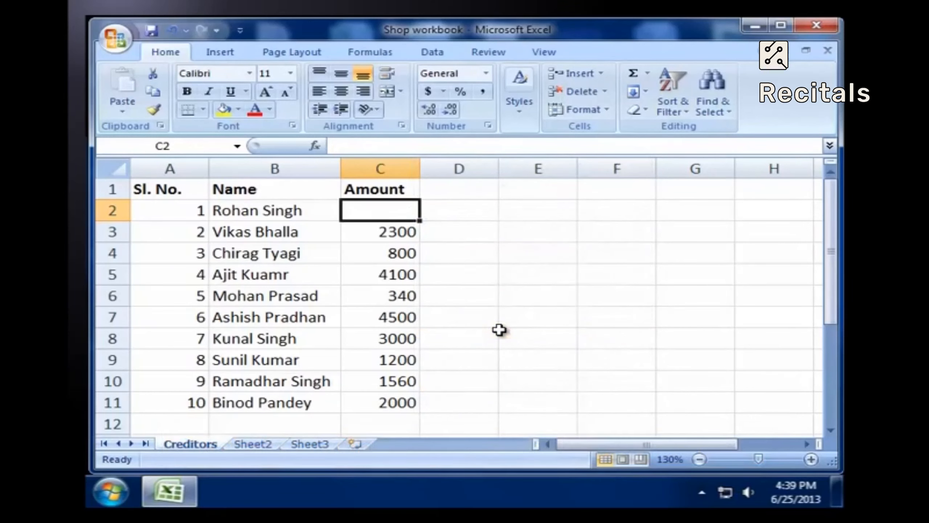
key("ctrl+z")
Delete the amount from cell C2 directly, and undo the deletion
left_click(400, 424)
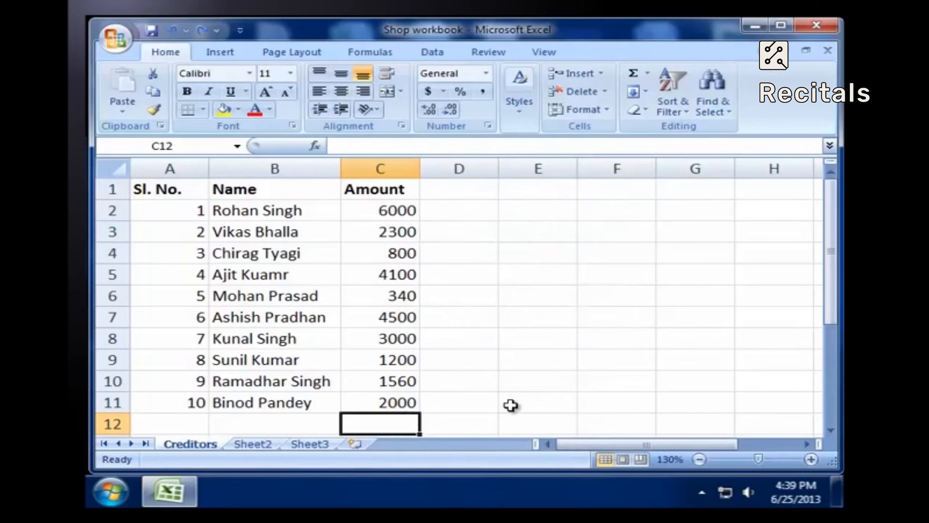
left_click(412, 210)
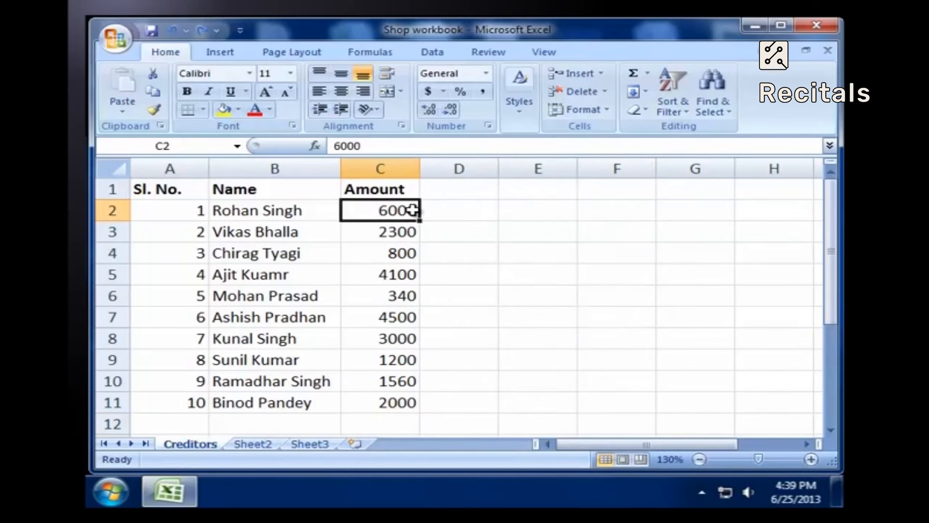
key("Delete")
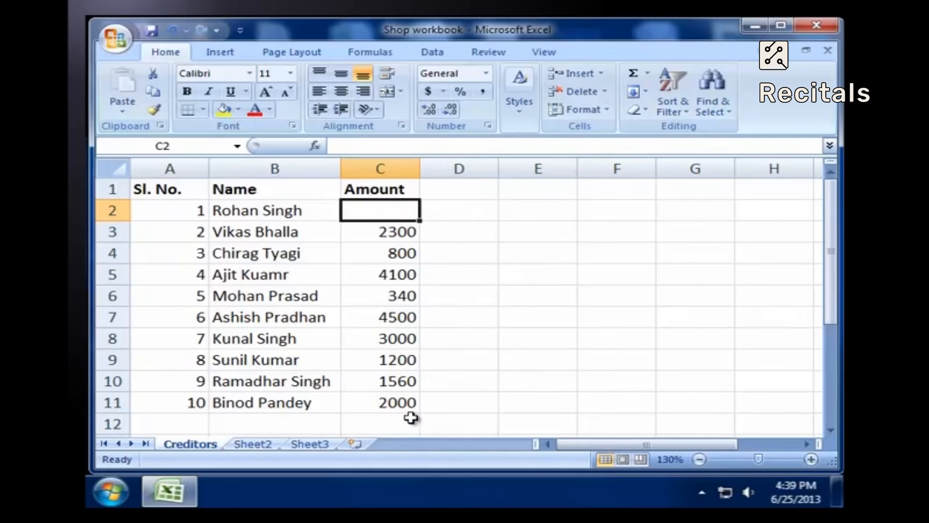
key("ctrl+z")
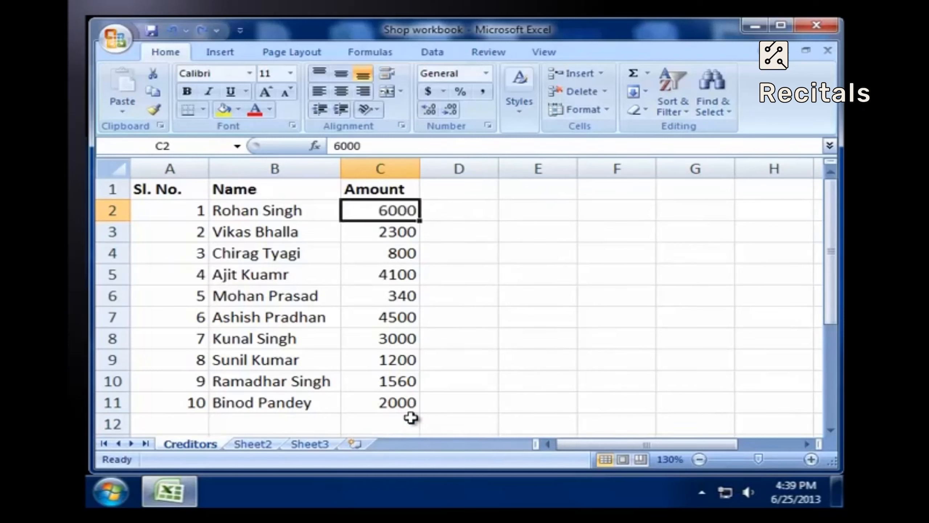
Clear only the contents of cell C2 using the Clear command's Clear Contents option
left_click(411, 424)
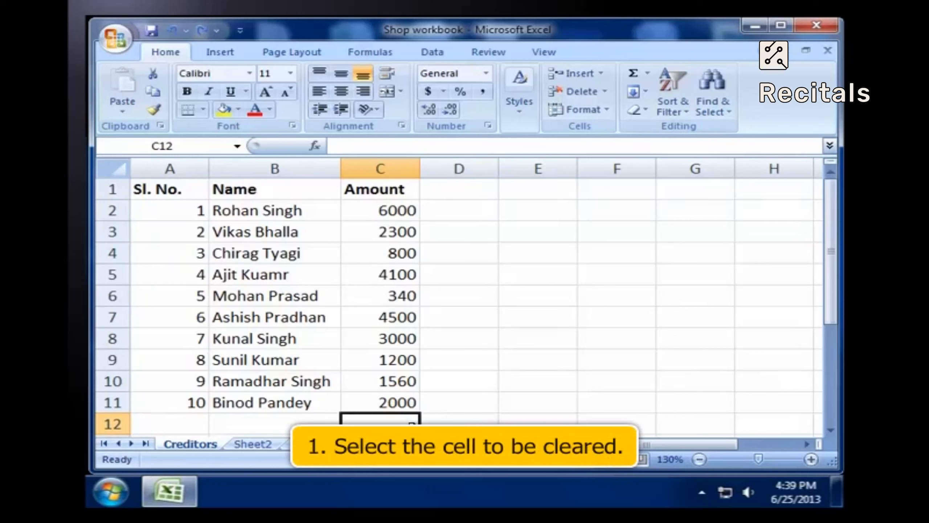
left_click(401, 211)
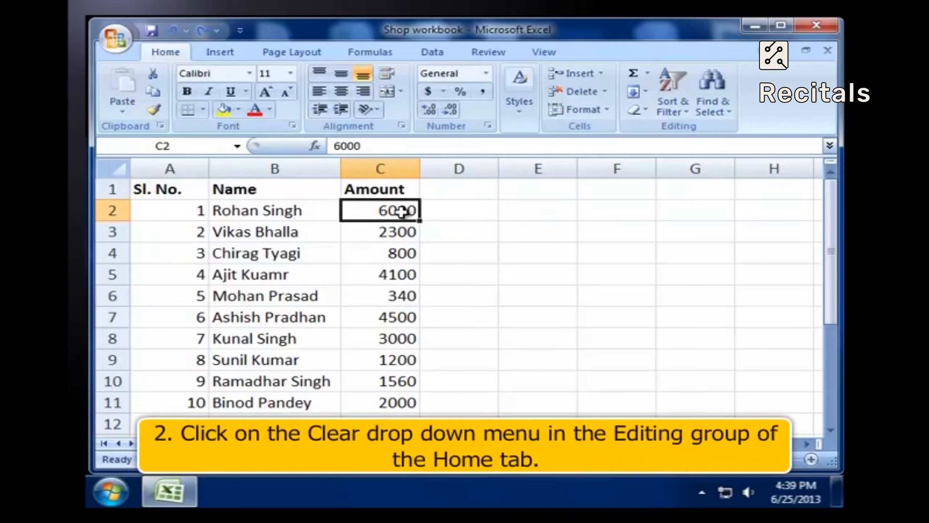
left_click(645, 110)
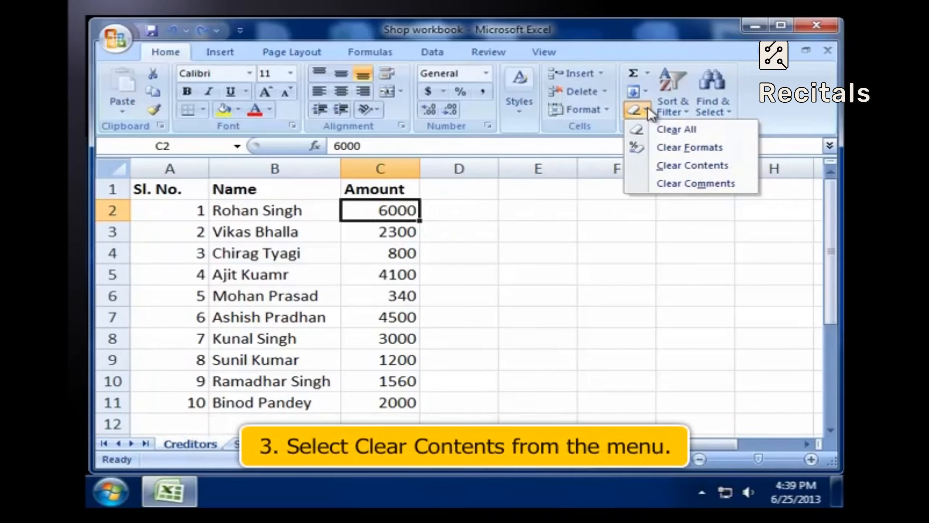
left_click(672, 166)
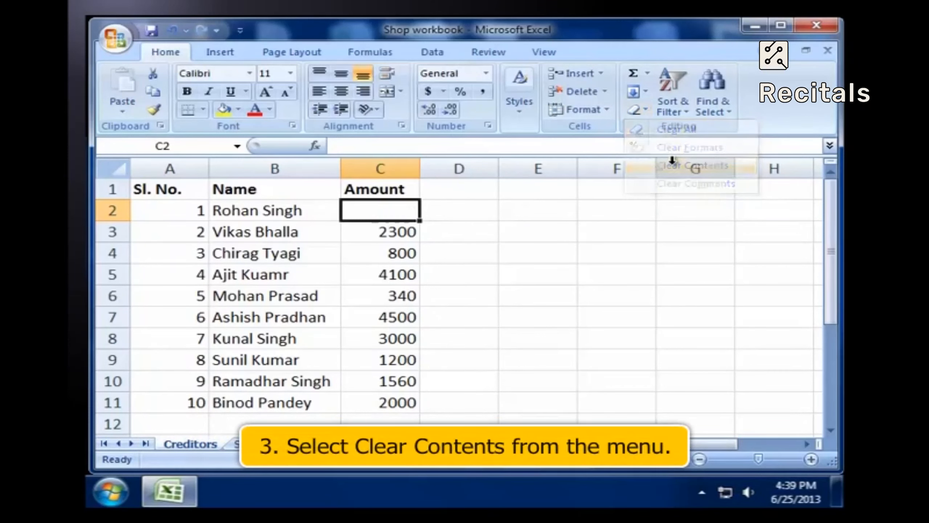
Copy the Amount column data in C1:C11 and paste it into D1:D11
left_click(389, 421)
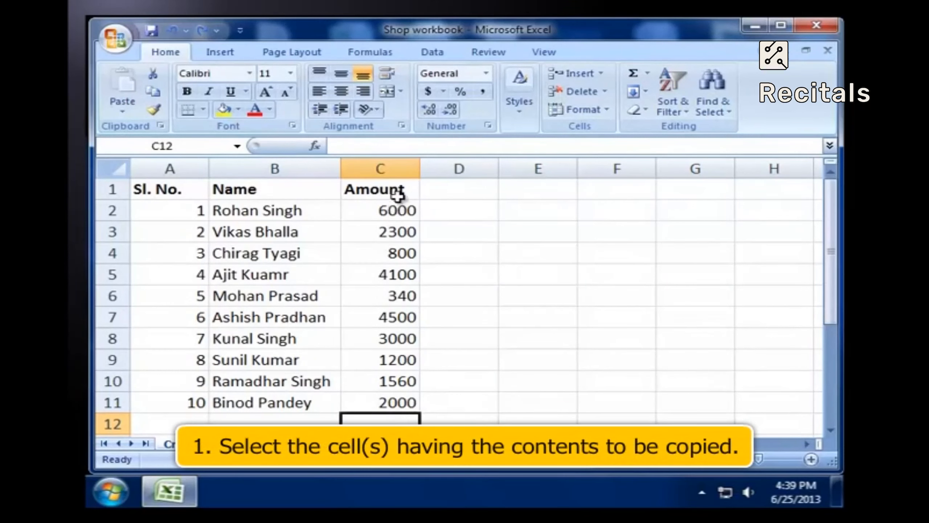
left_click_drag(396, 190, 398, 396)
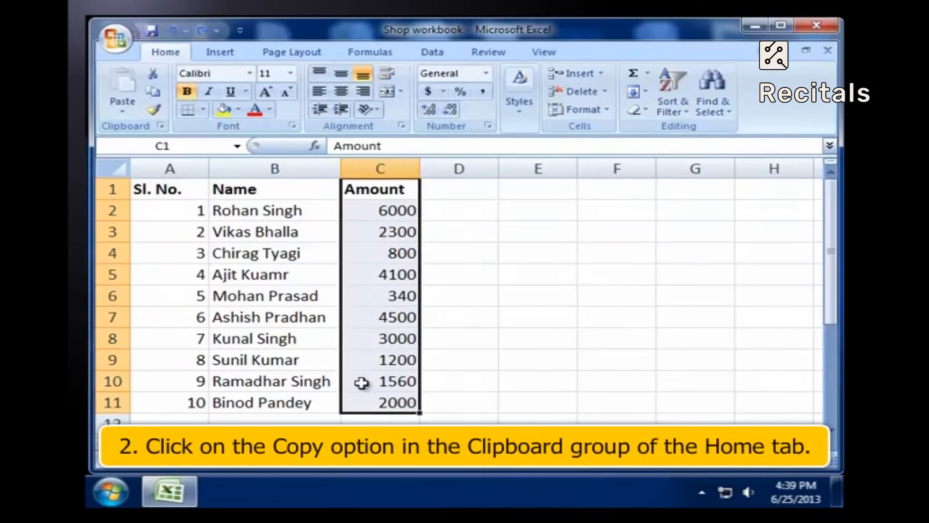
left_click(162, 94)
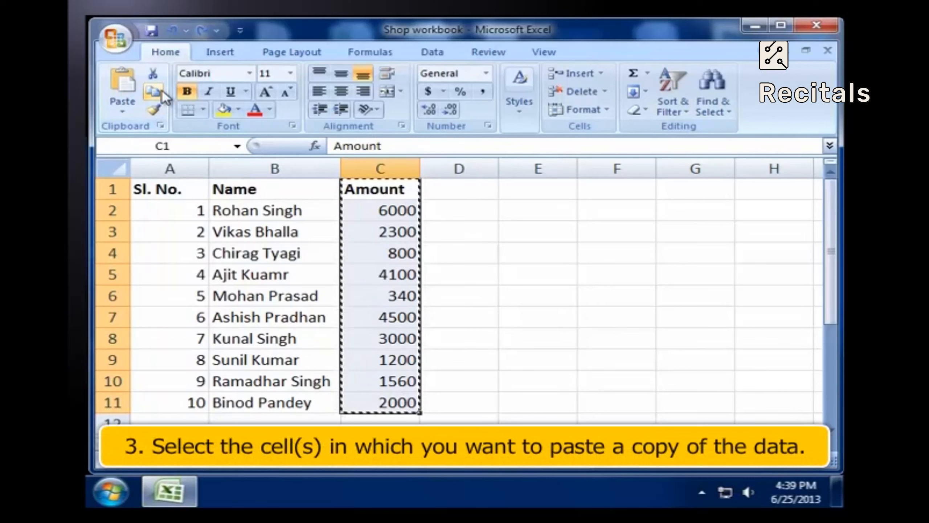
left_click(484, 190)
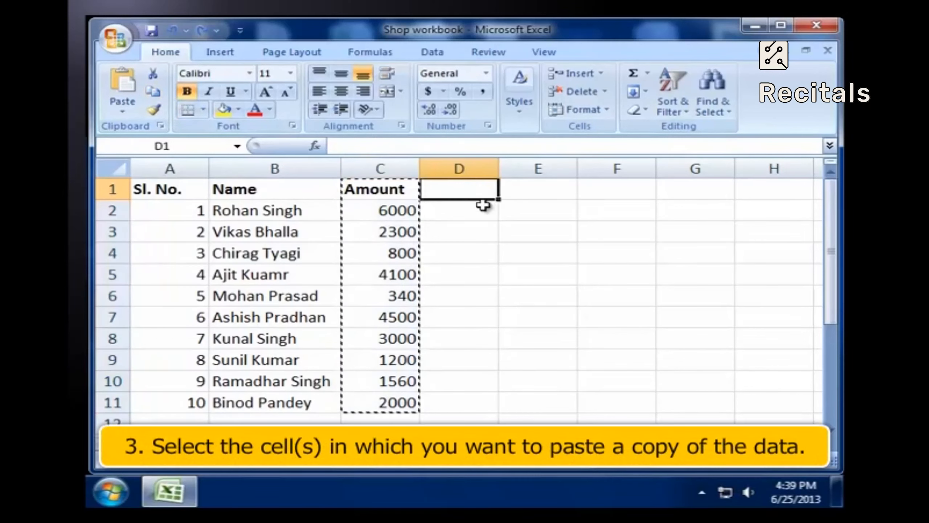
left_click_drag(483, 206, 465, 398)
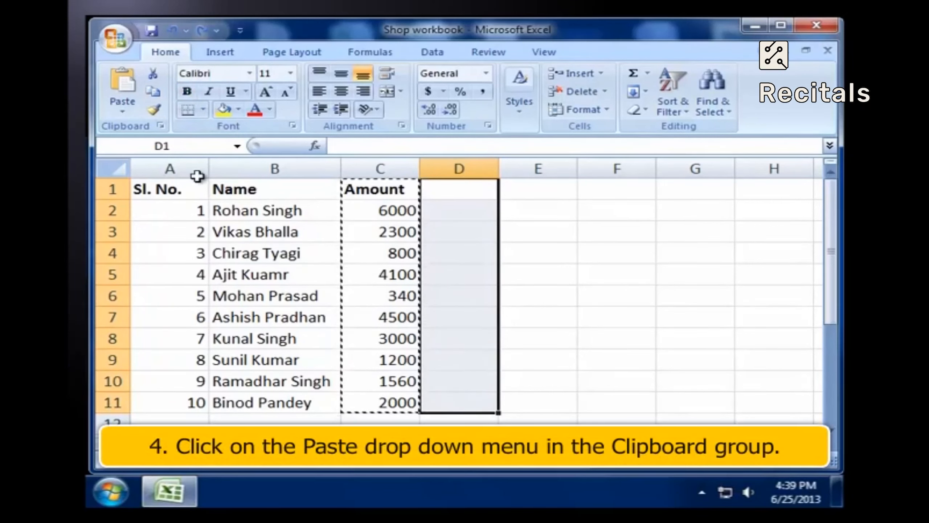
left_click(120, 111)
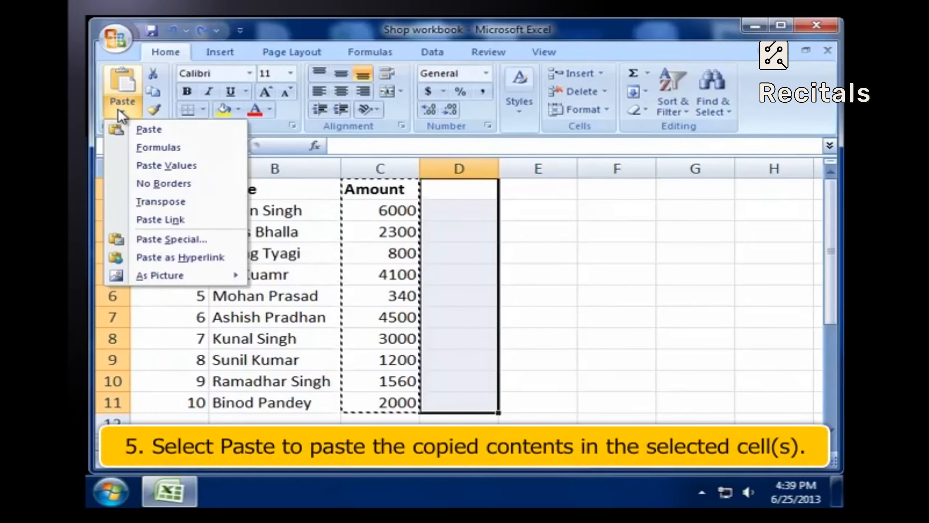
left_click(151, 129)
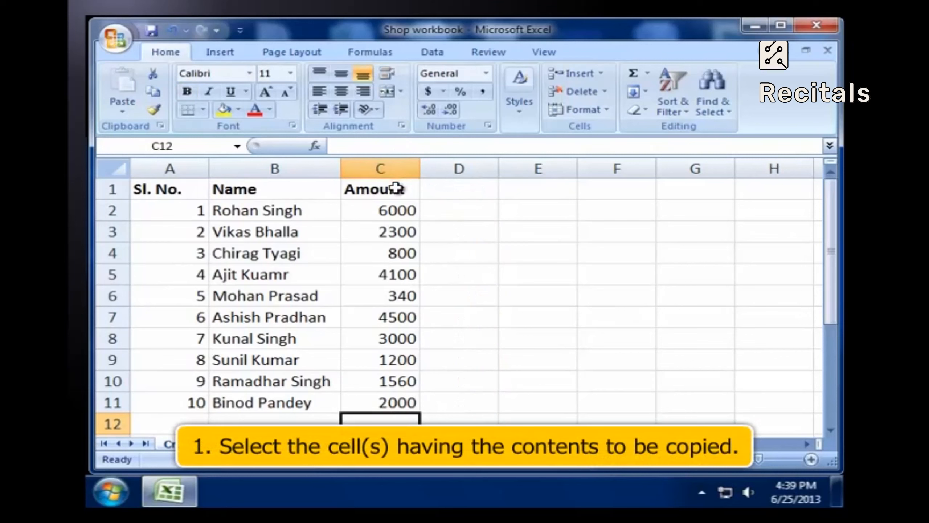
Copy the Amount heading and values from C1:C11 into D1:D11 again, and end copy mode
left_click_drag(396, 188, 407, 394)
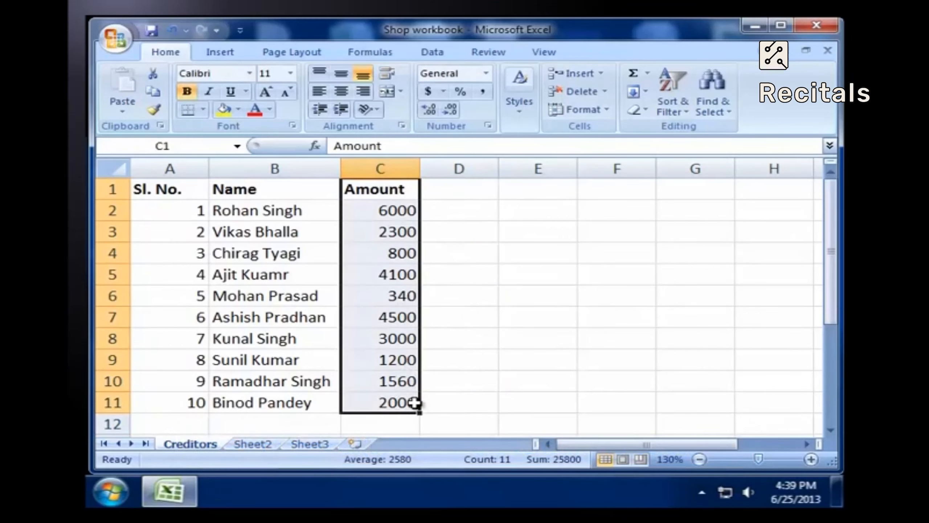
right_click(415, 403)
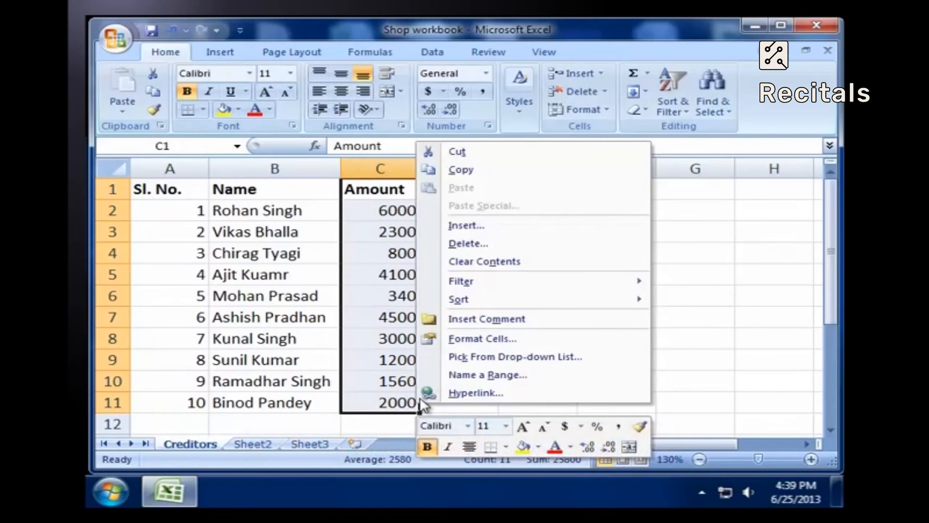
left_click(496, 172)
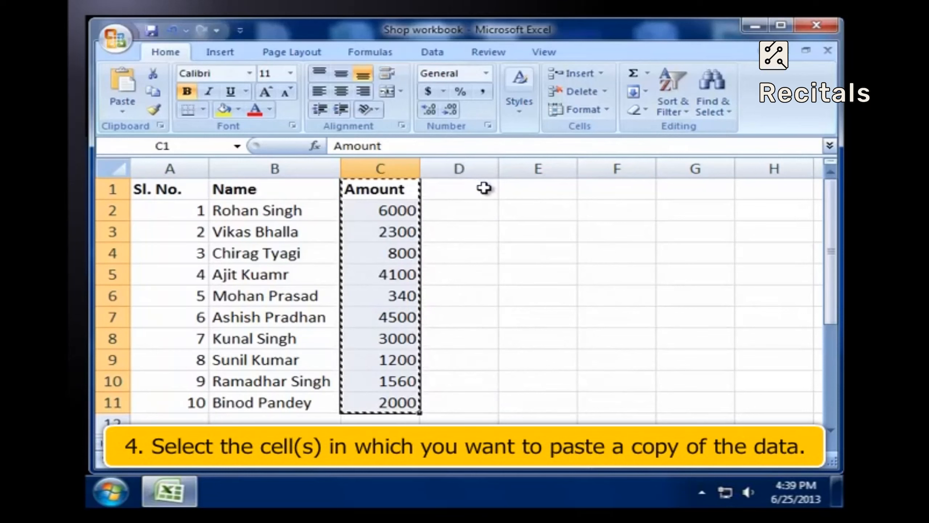
left_click_drag(483, 187, 482, 398)
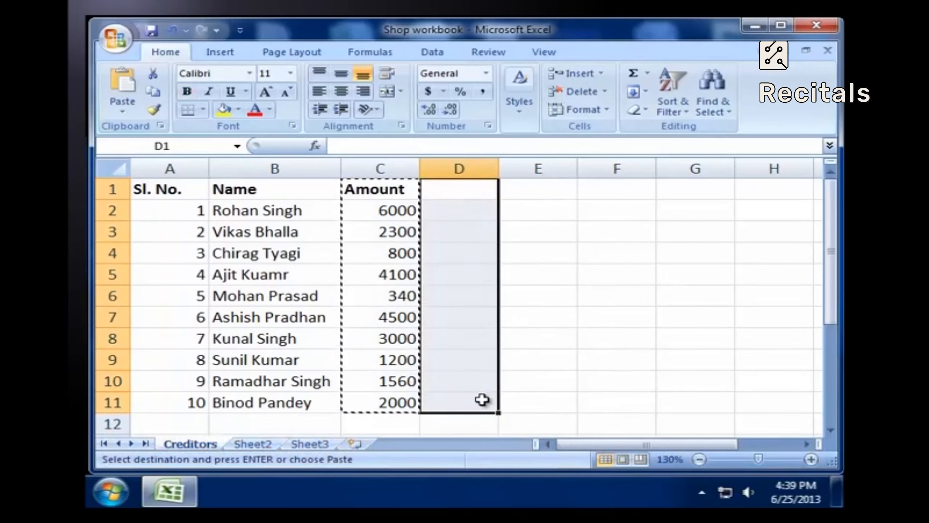
right_click(490, 186)
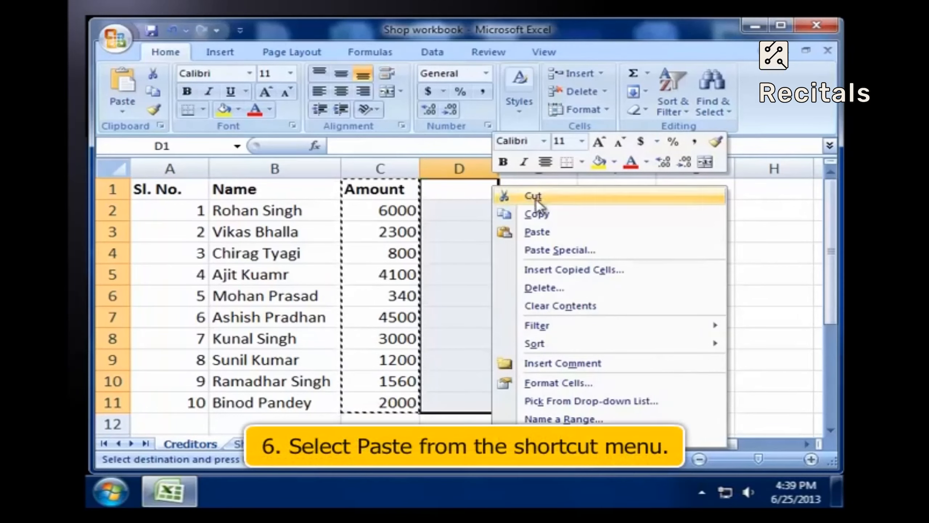
left_click(551, 237)
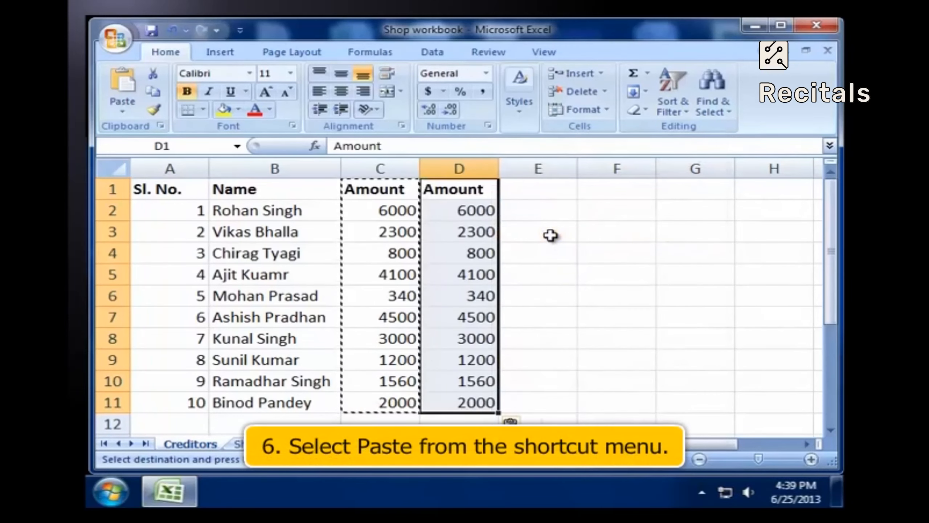
key("Escape")
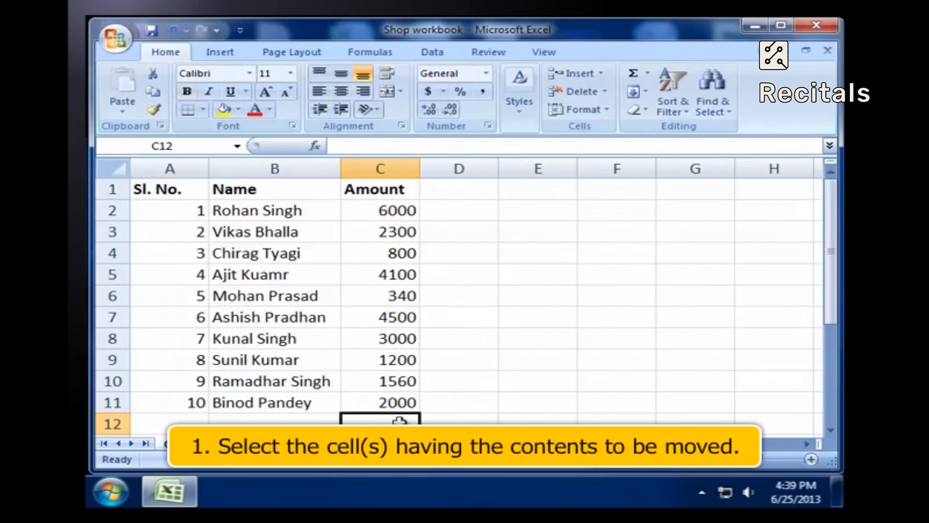
Move the Amount heading and values from C1:C11 to D1:D11 using Cut and Paste
left_click_drag(380, 189, 391, 398)
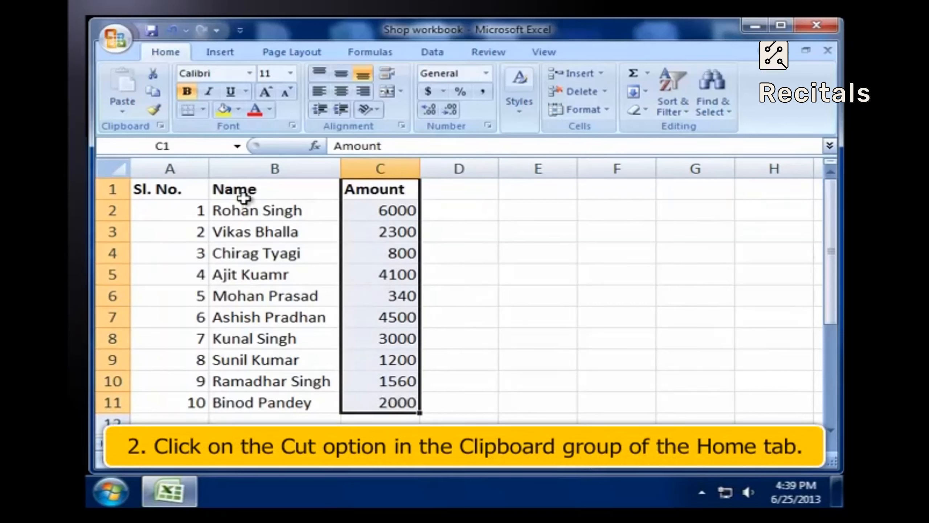
left_click(154, 76)
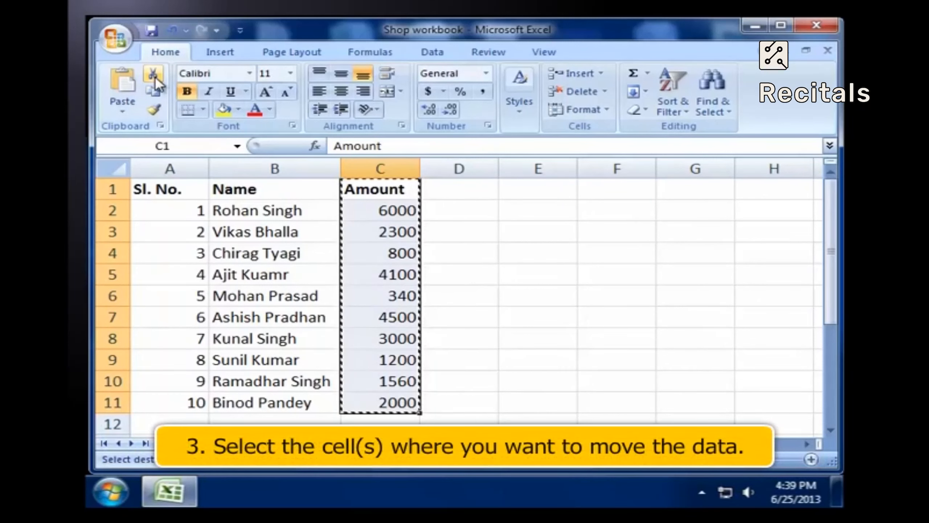
left_click(490, 190)
left_click_drag(486, 211, 483, 401)
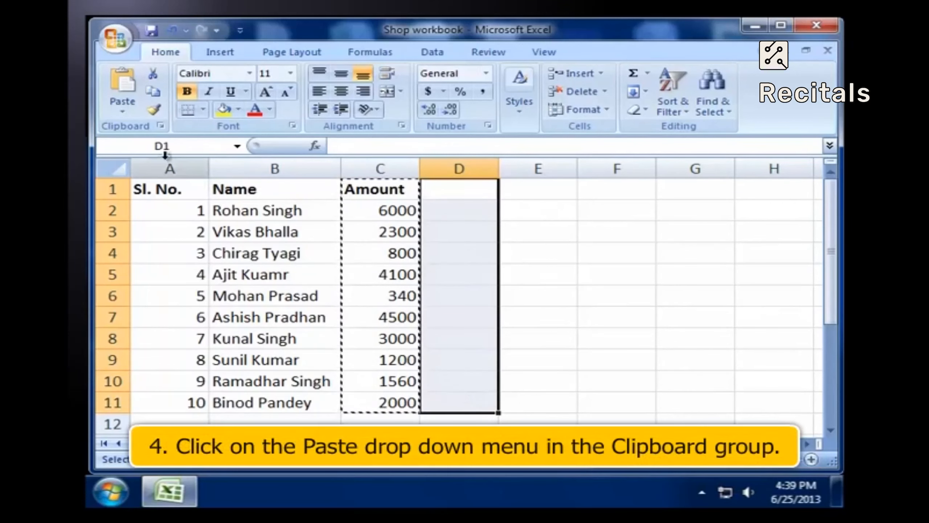
left_click(122, 112)
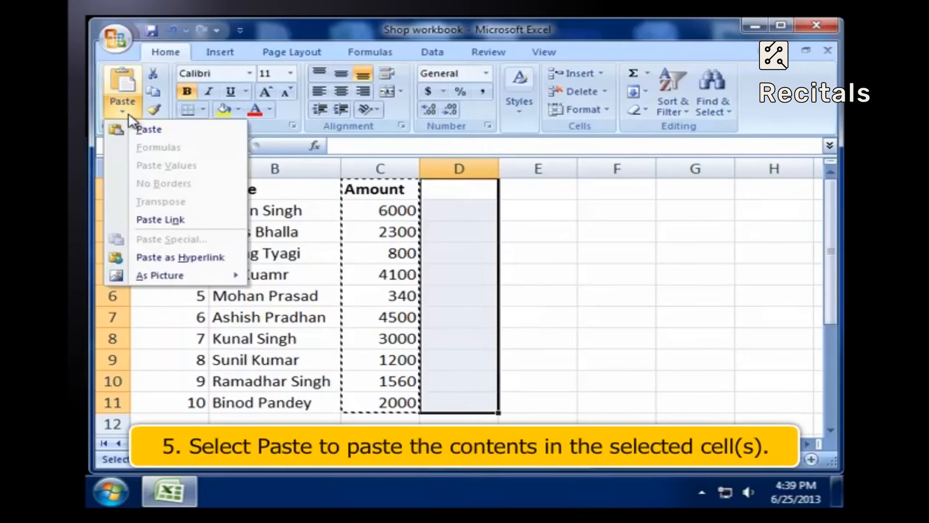
left_click(148, 128)
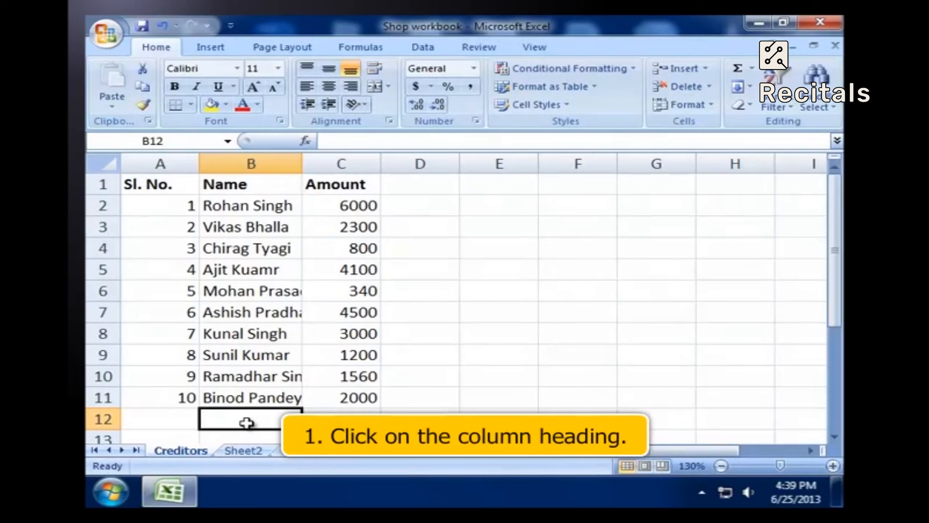
Set the width of column B to 15 with the Column Width option, and undo the change
left_click(271, 163)
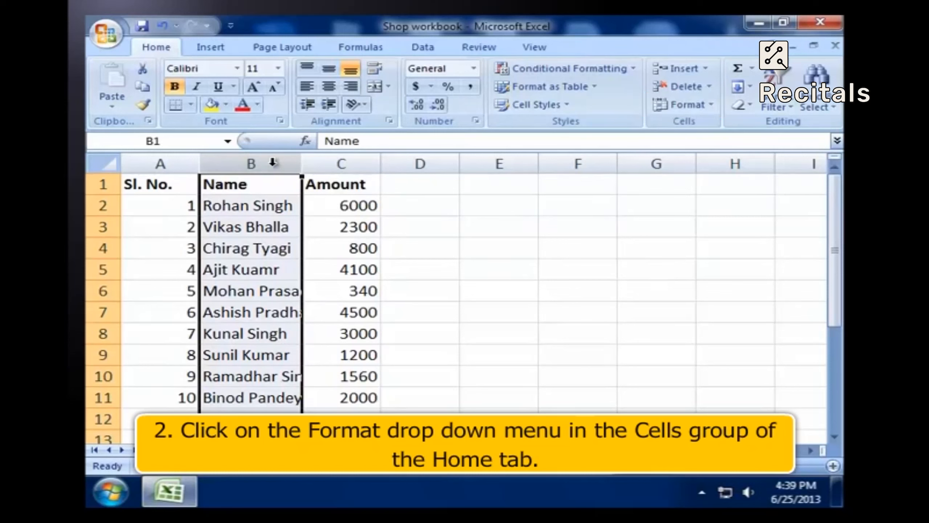
left_click(711, 105)
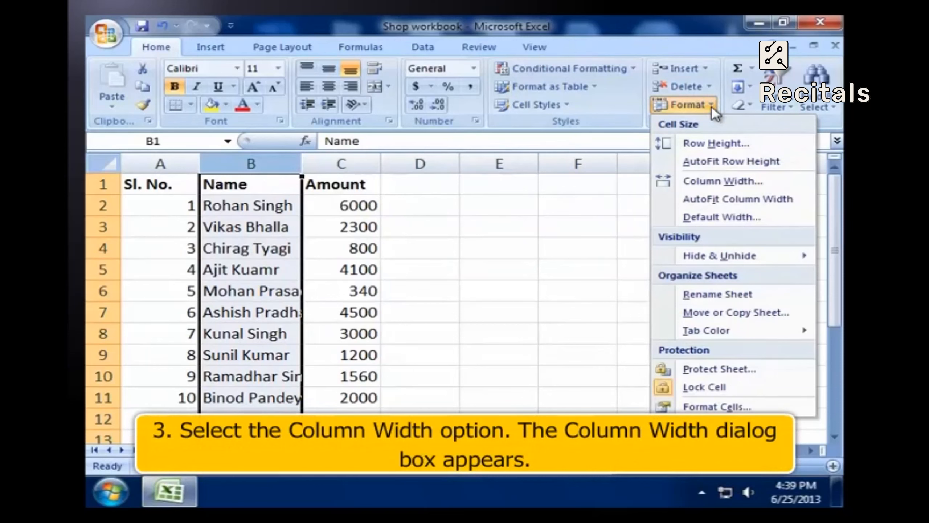
left_click(693, 183)
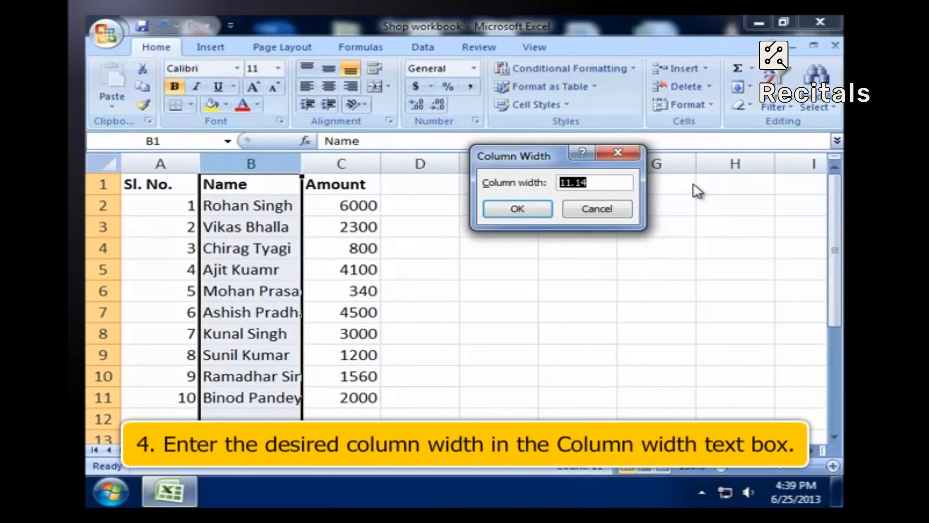
type("15")
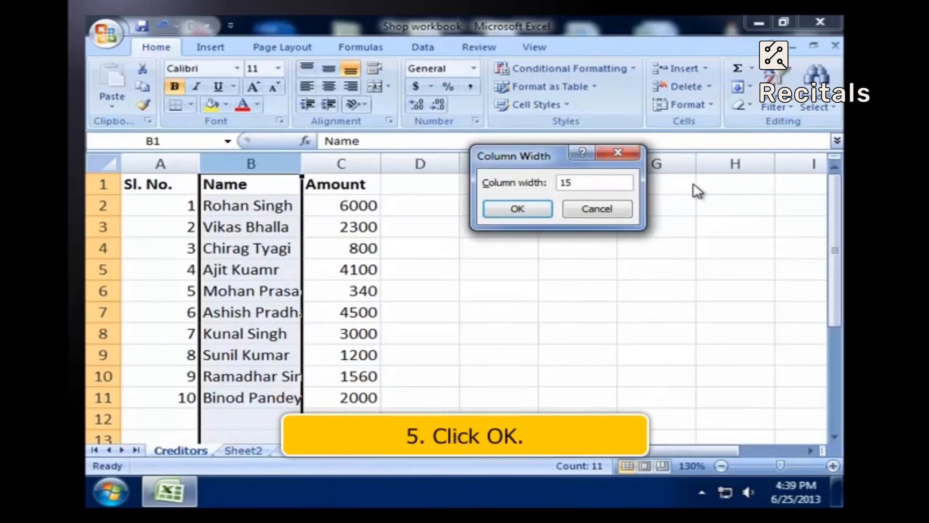
left_click(530, 211)
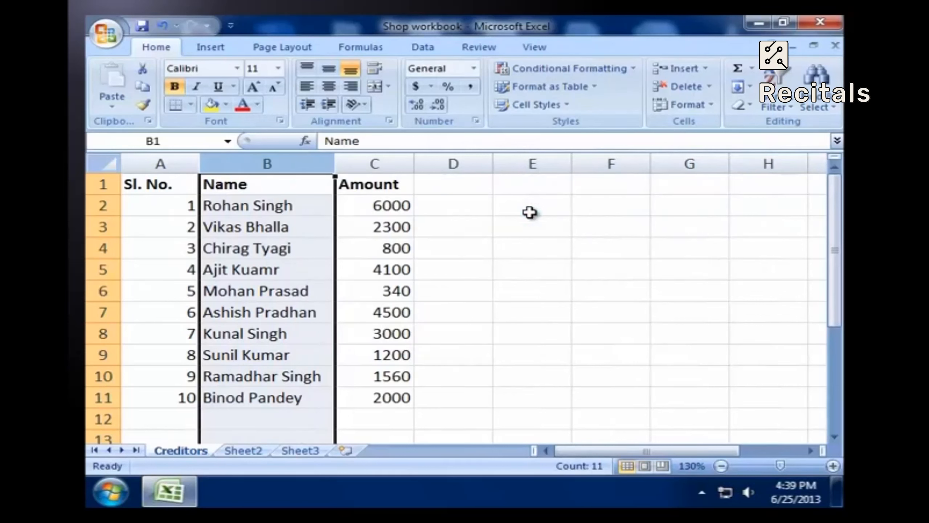
key("ctrl+z")
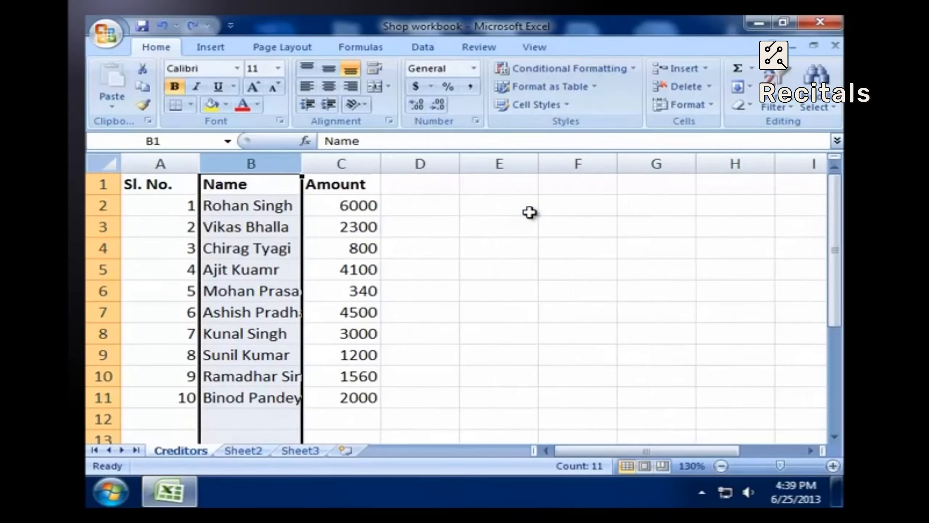
Widen column B manually by moving its column border until the full names fit
left_click(405, 270)
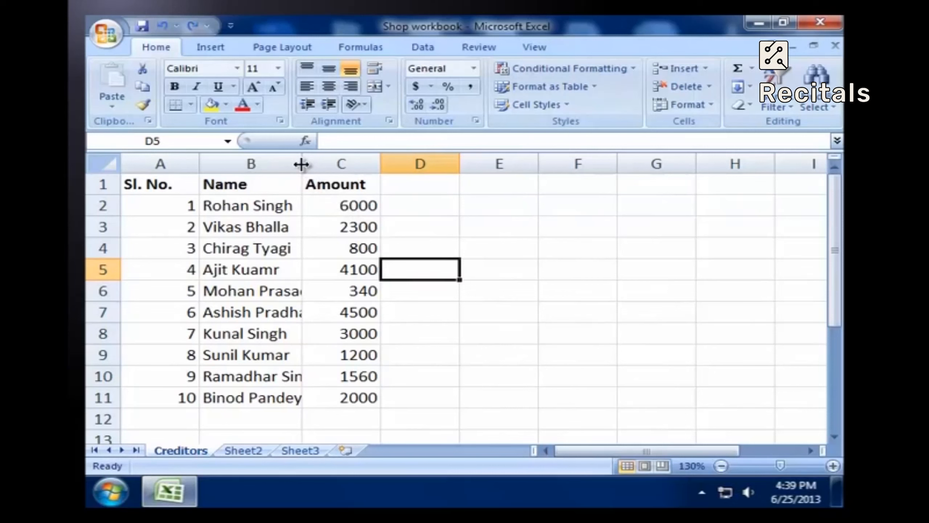
left_click_drag(301, 164, 335, 168)
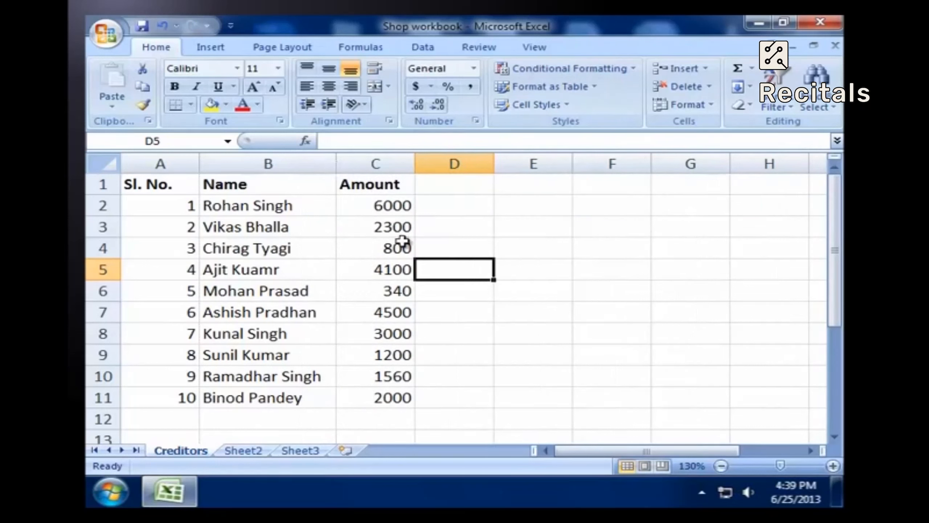
left_click(455, 338)
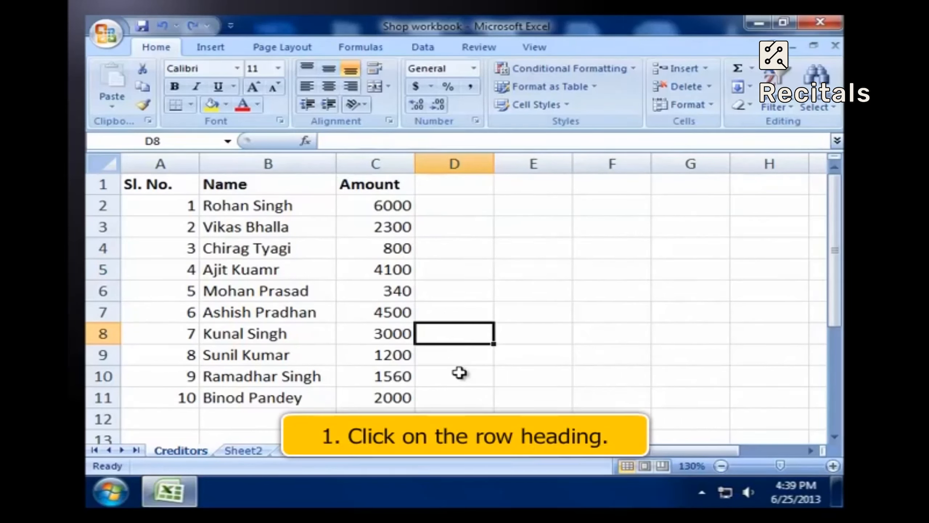
Set the height of row 2 to 20 with the Row Height option
left_click(96, 206)
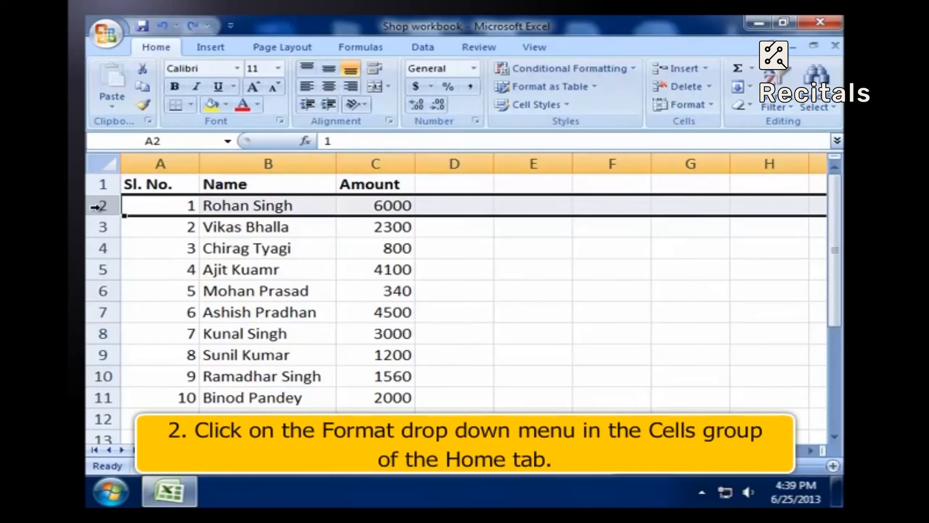
left_click(705, 104)
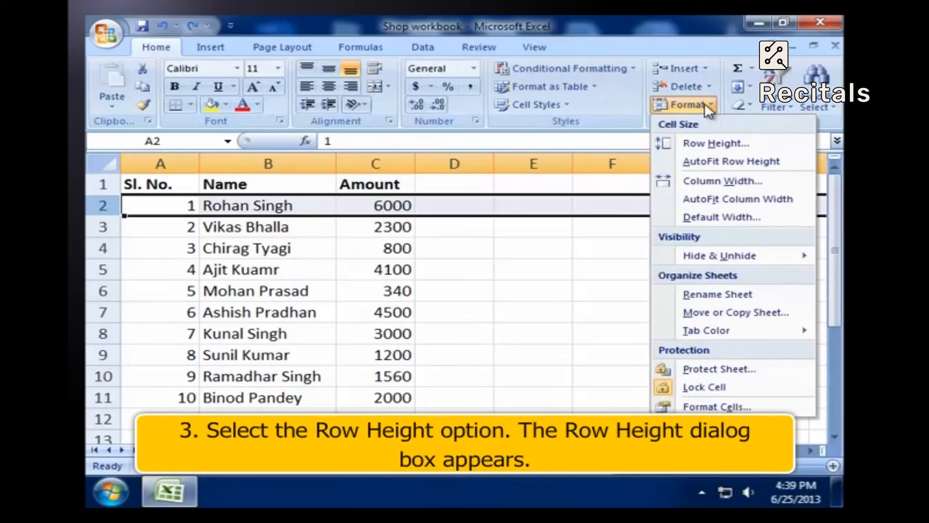
left_click(706, 142)
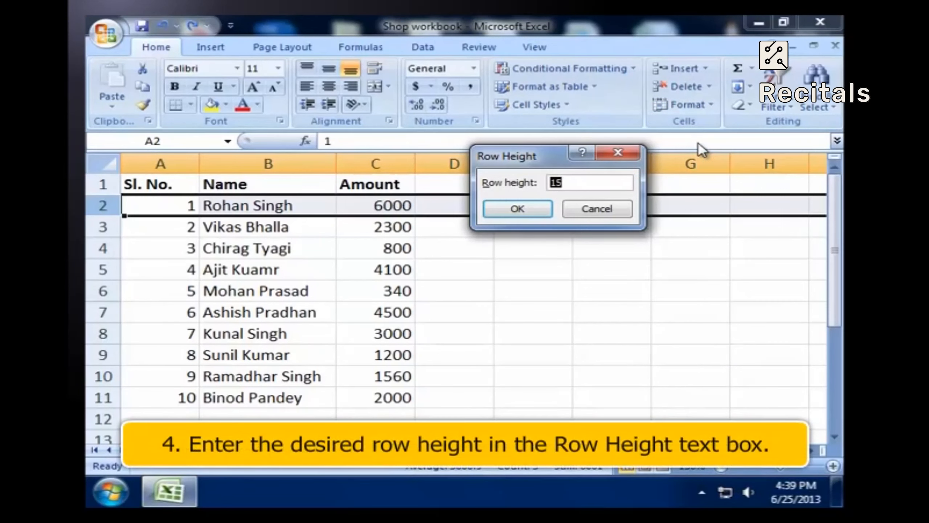
type("20")
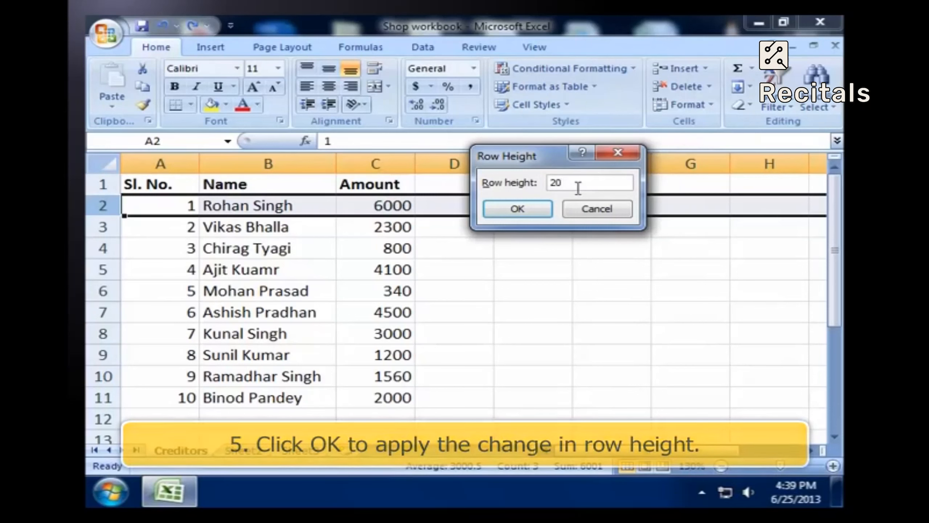
left_click(530, 210)
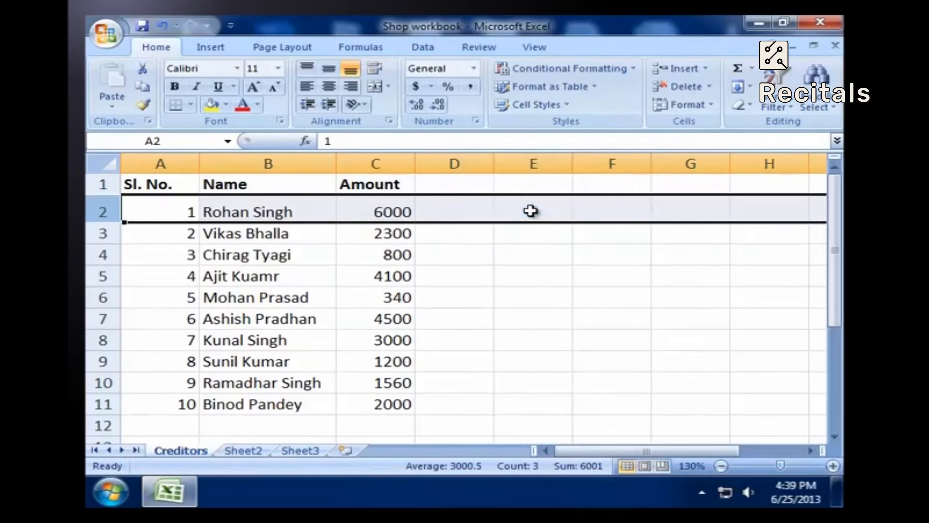
left_click(452, 405)
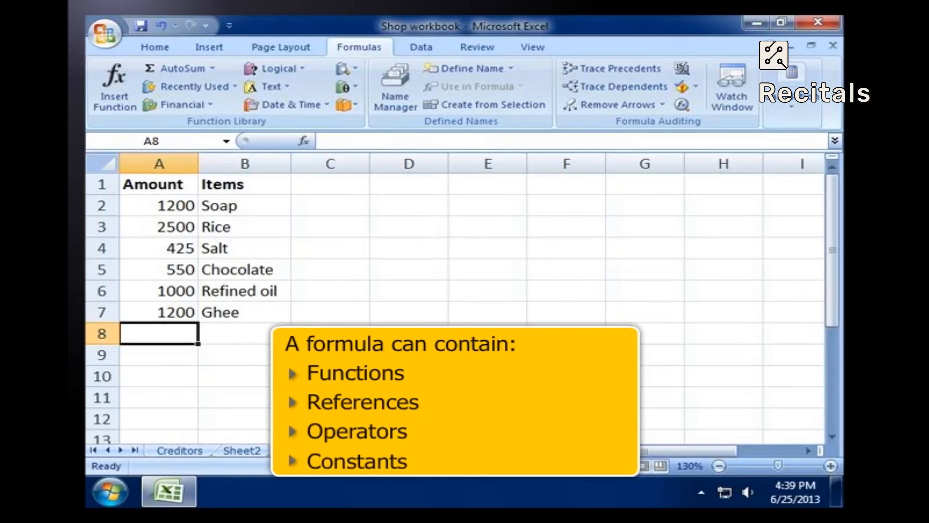
Enter the formula =1200+978 in cell D7 of Sheet3, and undo the entry
key("shift+F3")
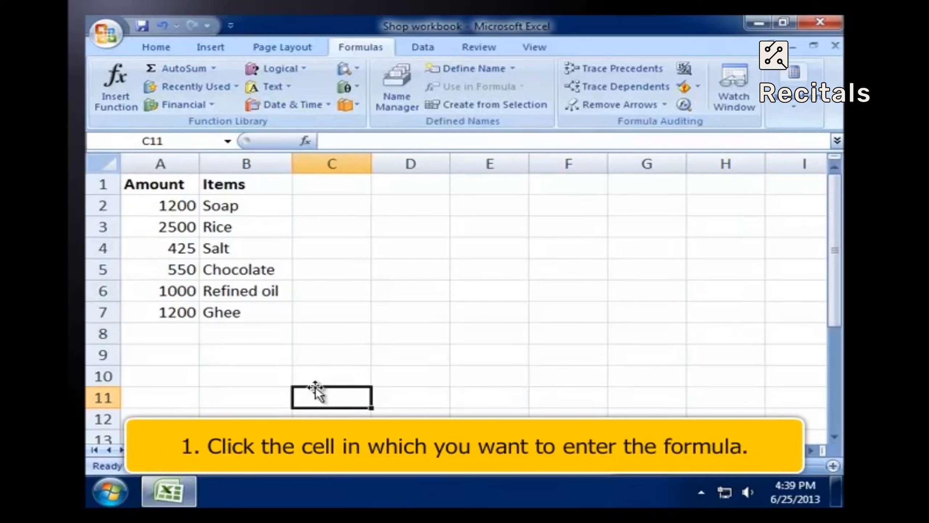
left_click(412, 311)
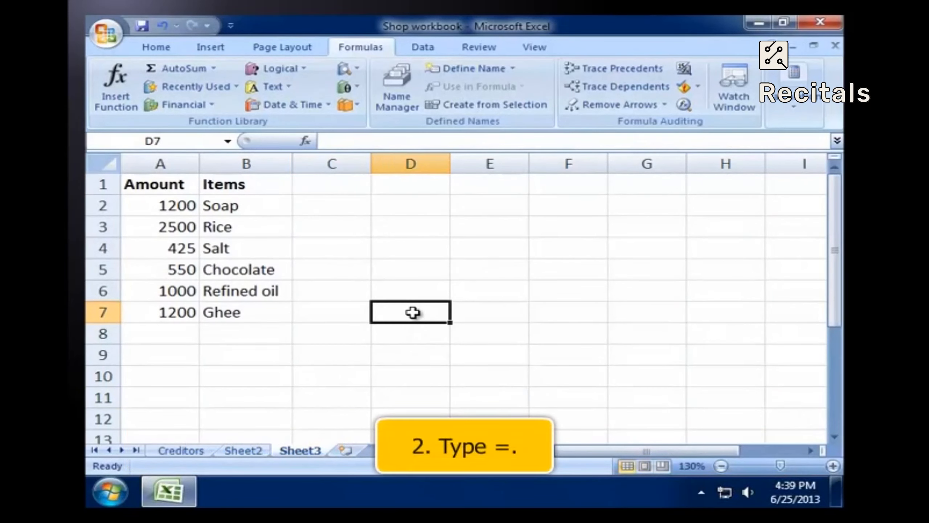
type("=")
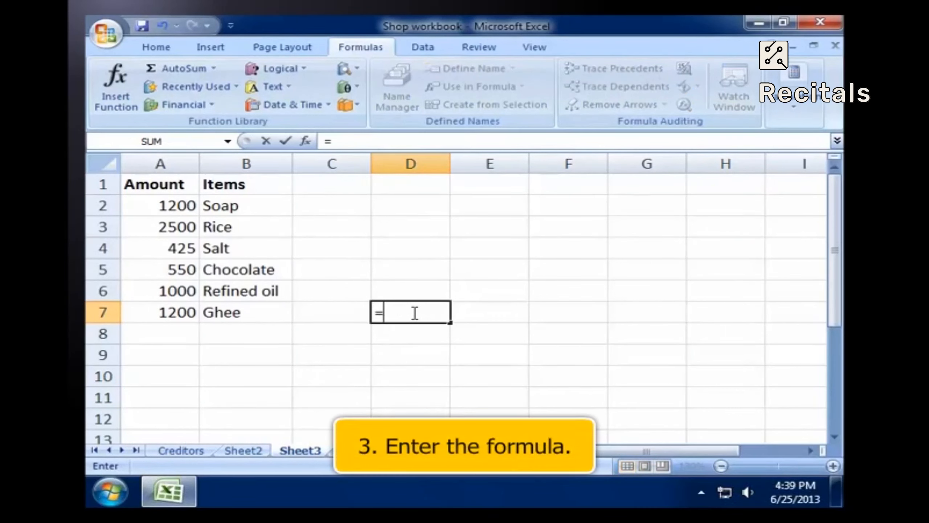
type("1200")
type("+978")
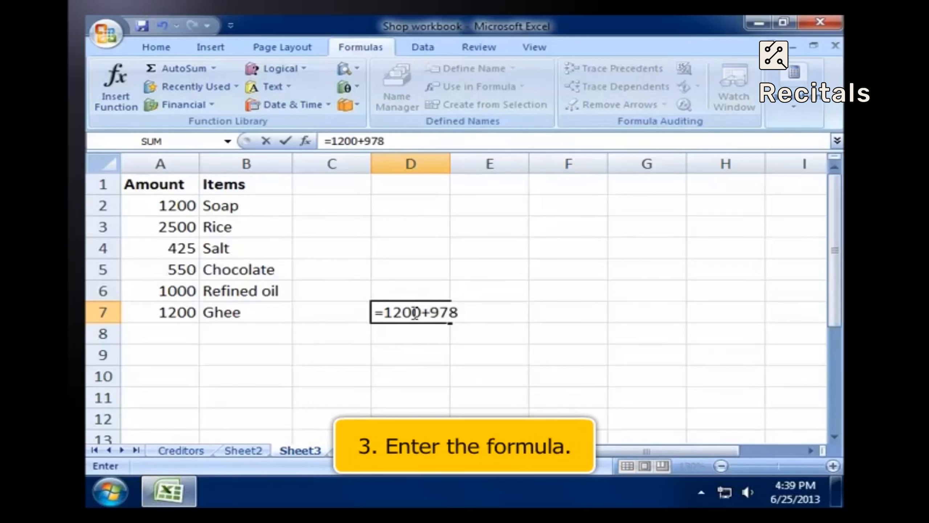
key("Return")
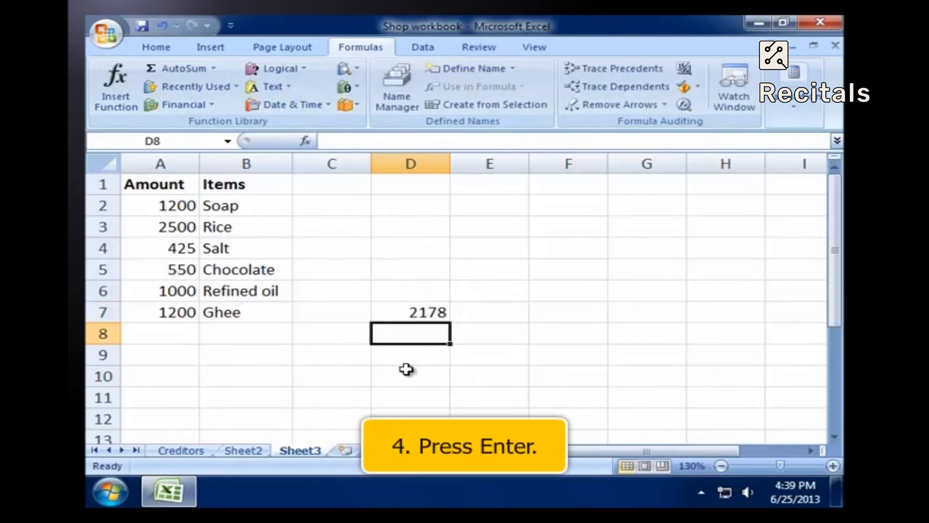
key("ctrl+z")
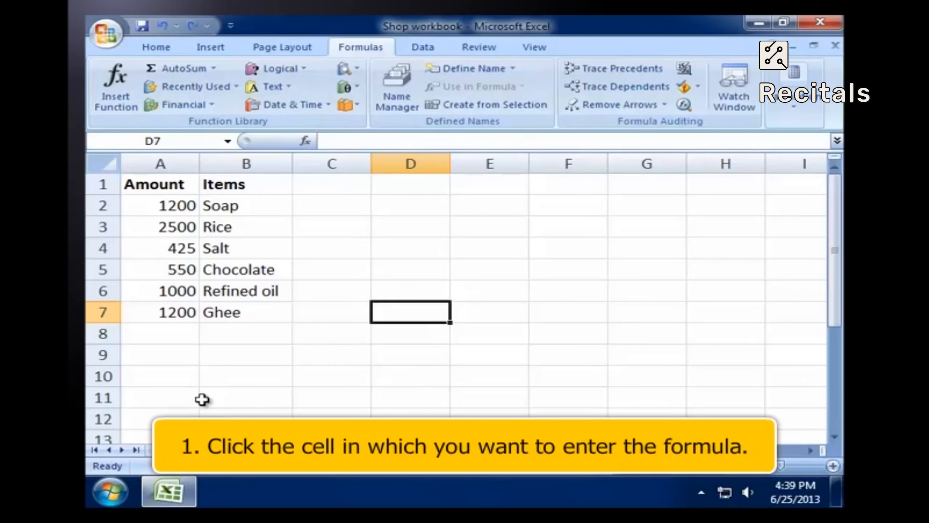
Sum the amounts in A2:A7 in cell A8 using the Insert Function command's SUM function, and delete the resulting formula
left_click(184, 335)
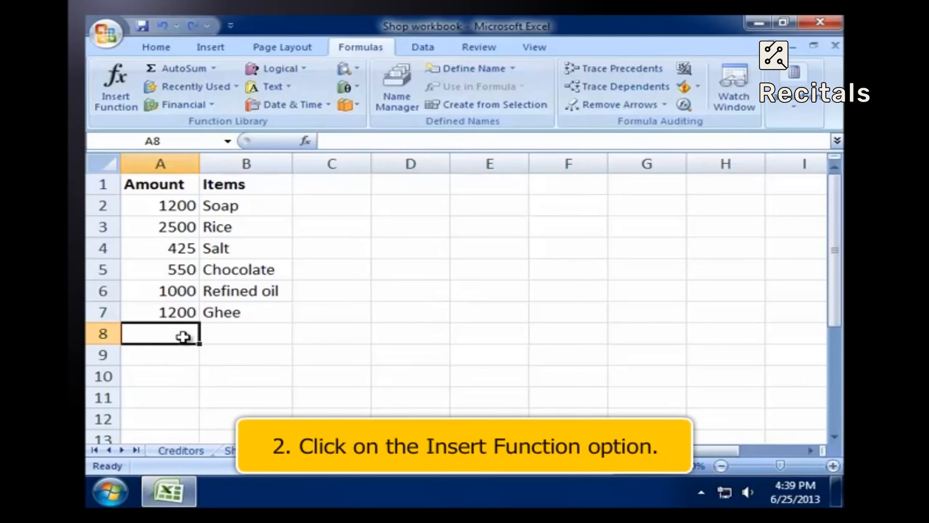
left_click(112, 105)
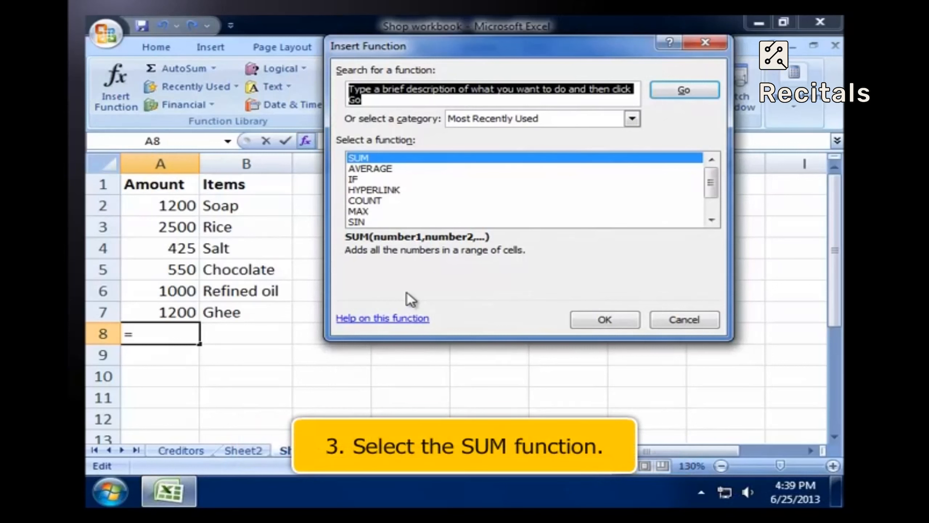
left_click(360, 159)
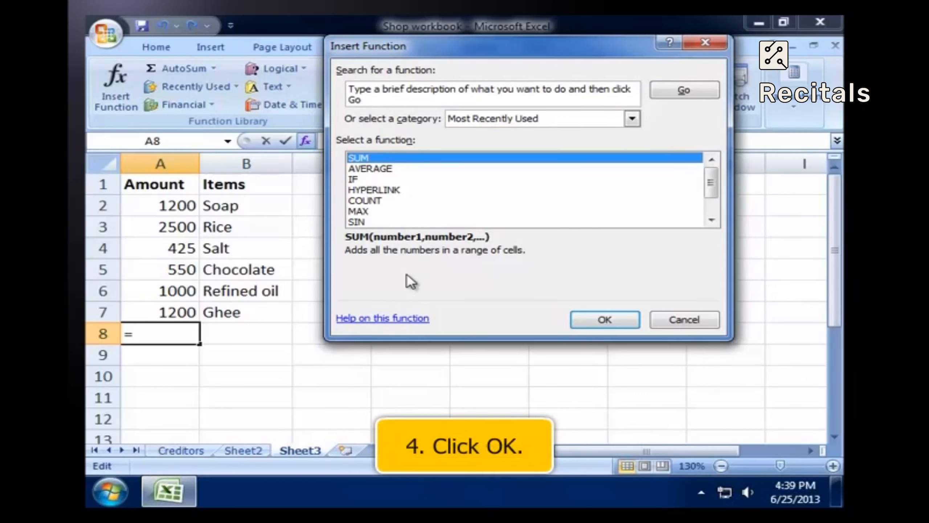
left_click(608, 322)
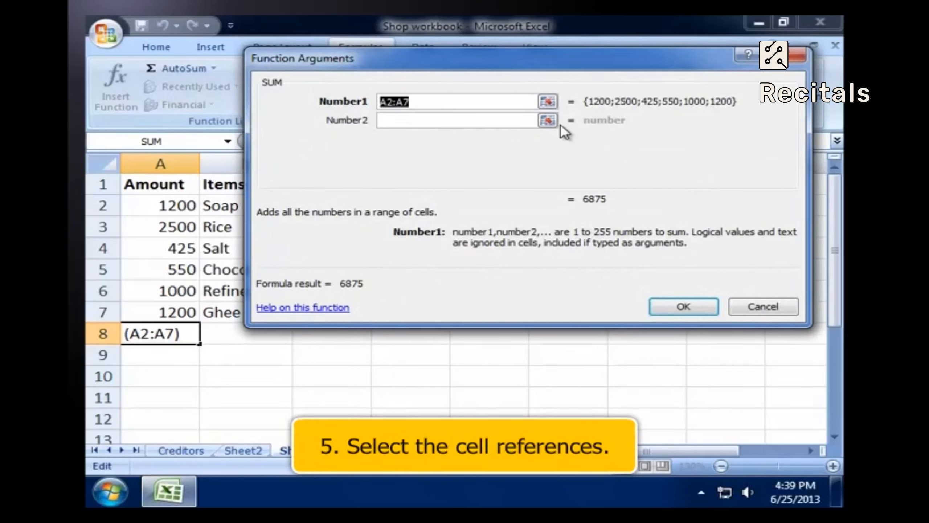
left_click(549, 102)
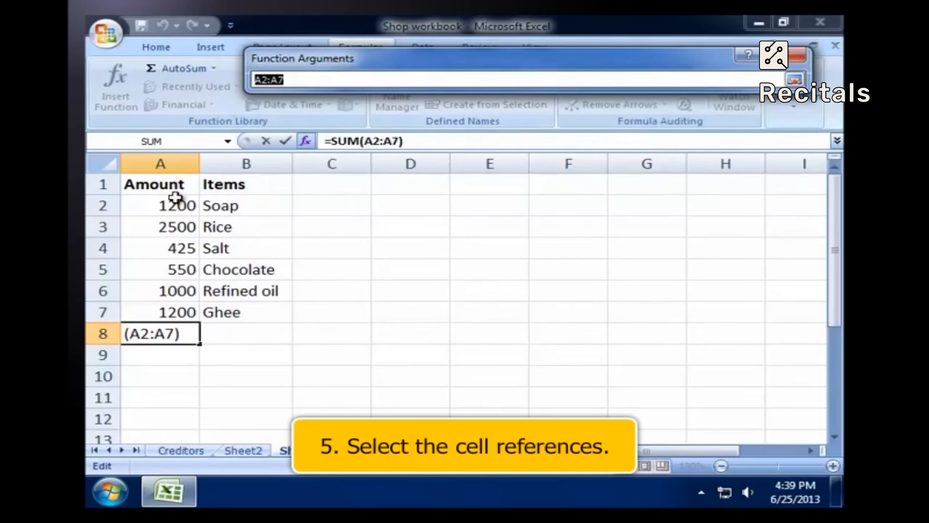
left_click_drag(175, 198, 176, 307)
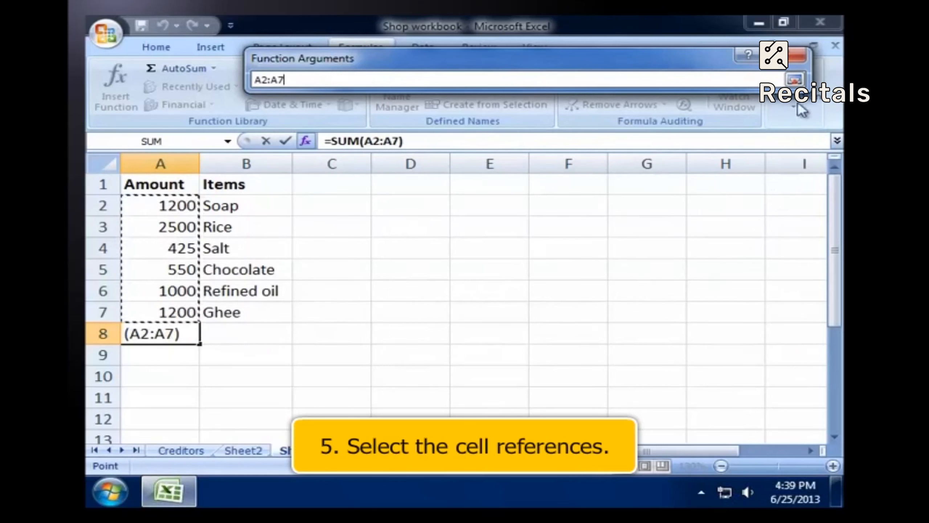
left_click(794, 80)
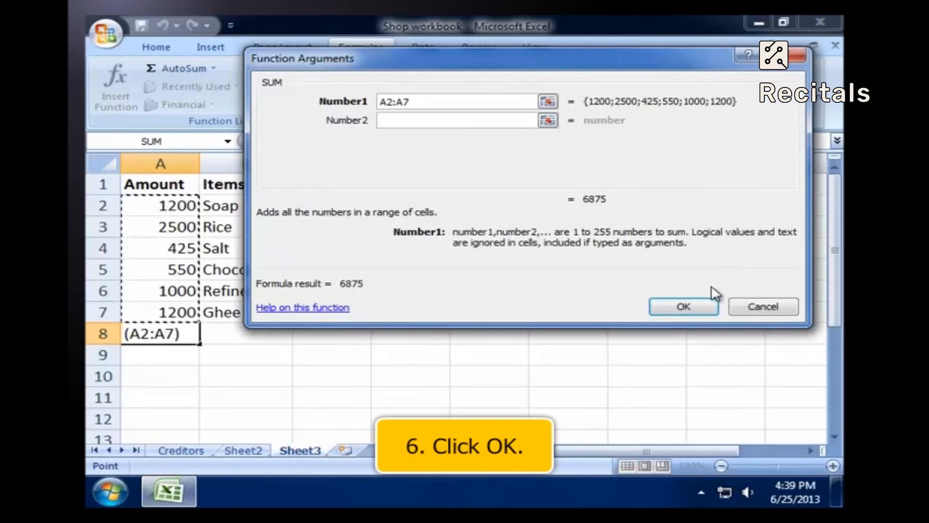
left_click(706, 309)
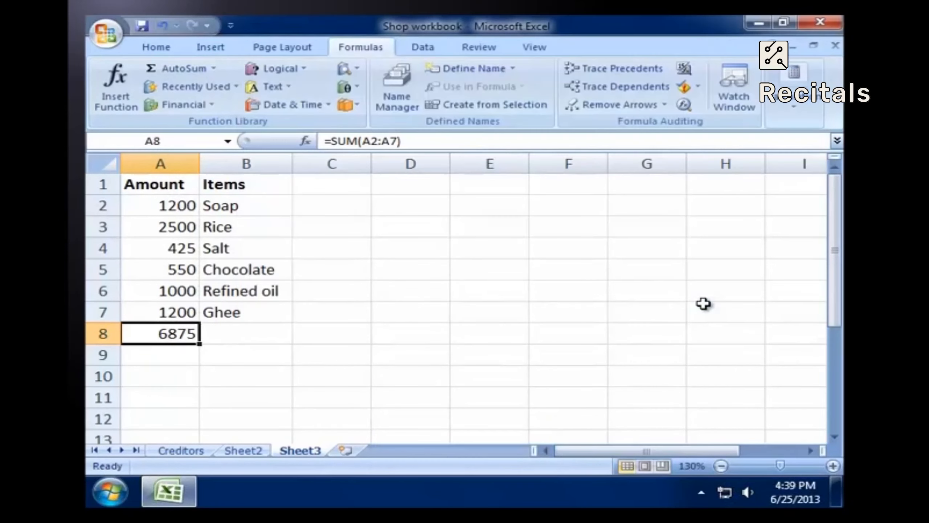
key("Delete")
left_click(176, 400)
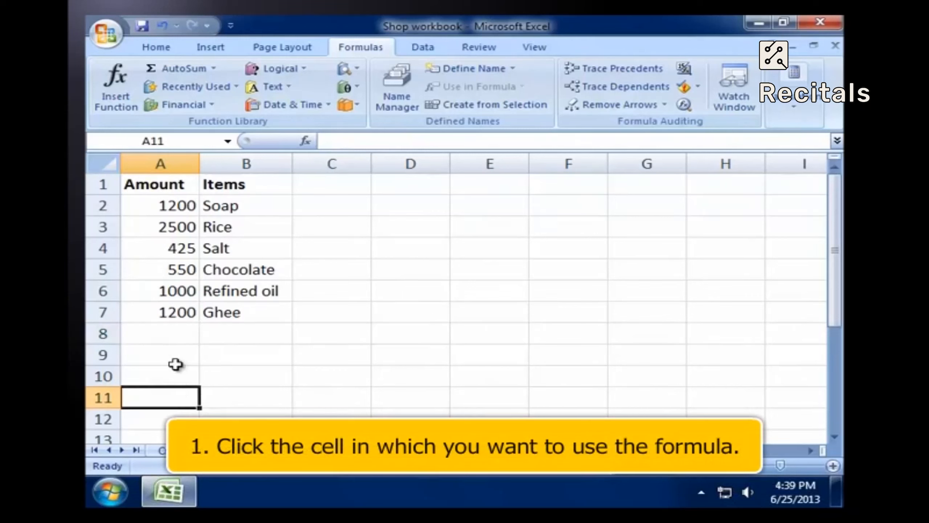
Sum the amounts in A2:A7 in cell A8 of Sheet3 using AutoSum's Sum function
left_click(177, 331)
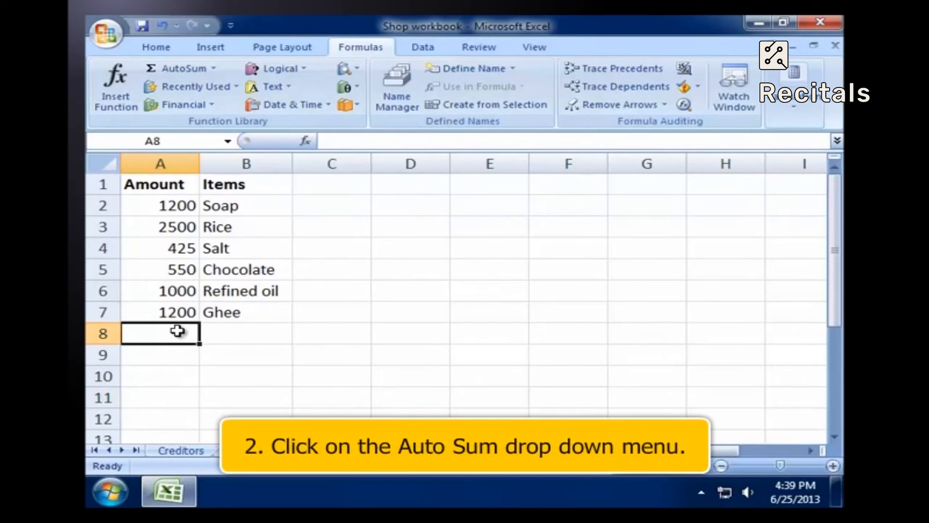
left_click(213, 69)
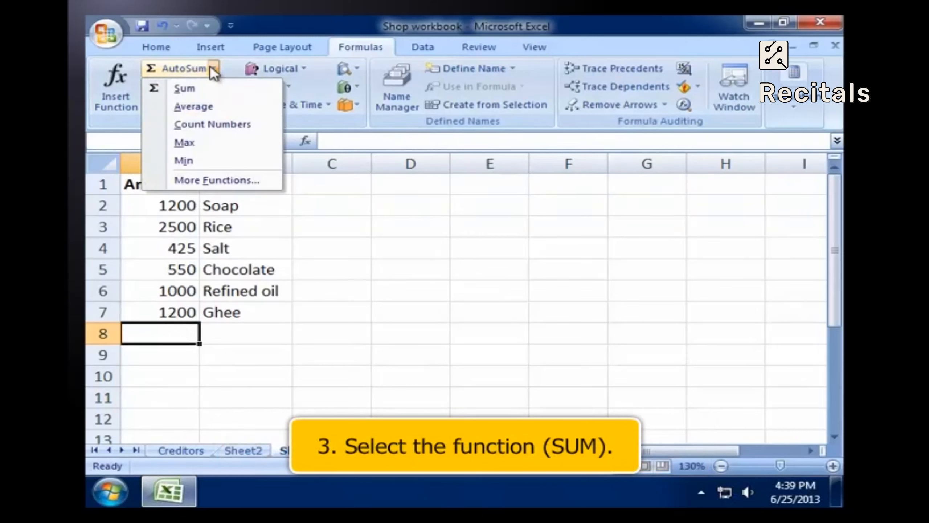
left_click(207, 89)
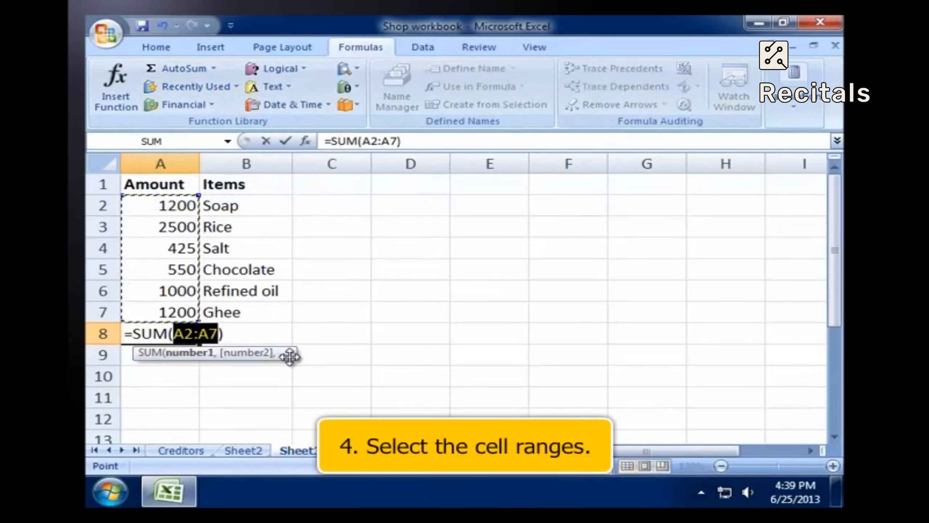
left_click_drag(183, 204, 174, 307)
key("Return")
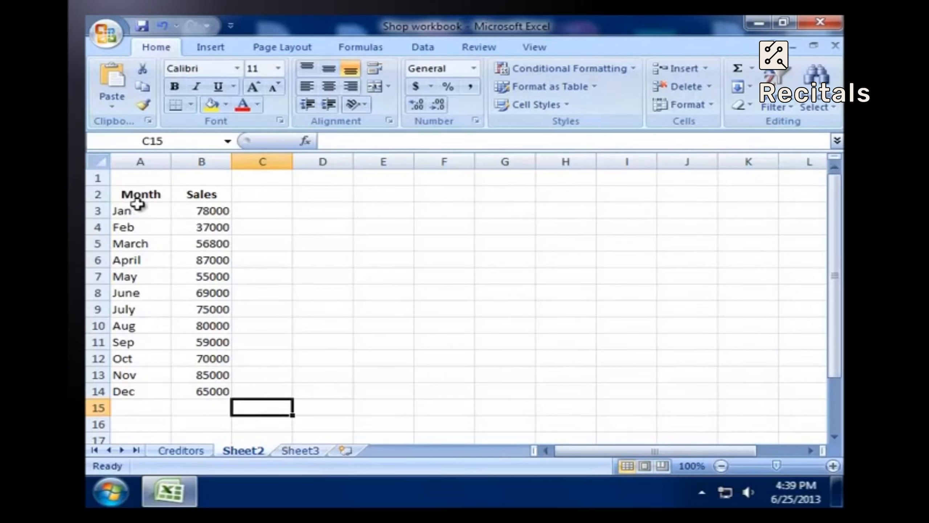
Insert a 2-D stacked column chart from A2:B14 on Sheet2, and view its layout and format options
left_click_drag(136, 195, 195, 386)
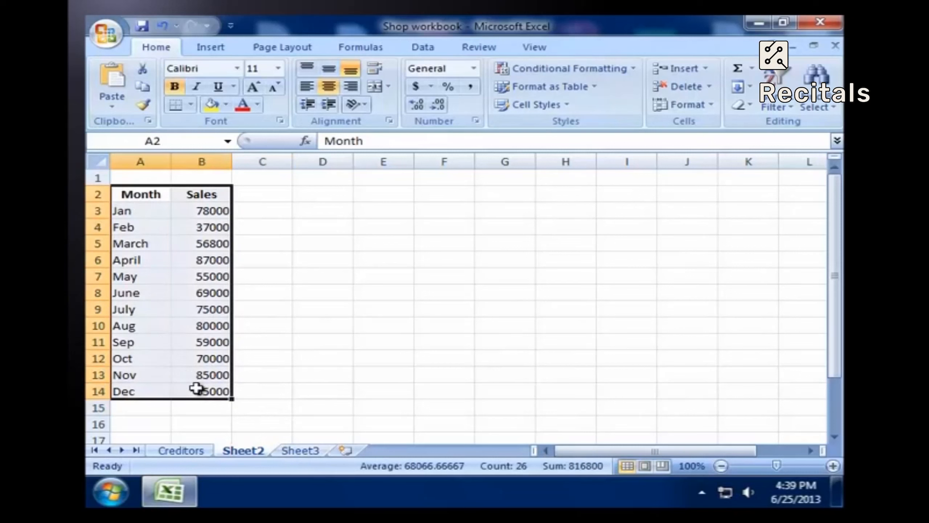
left_click(208, 48)
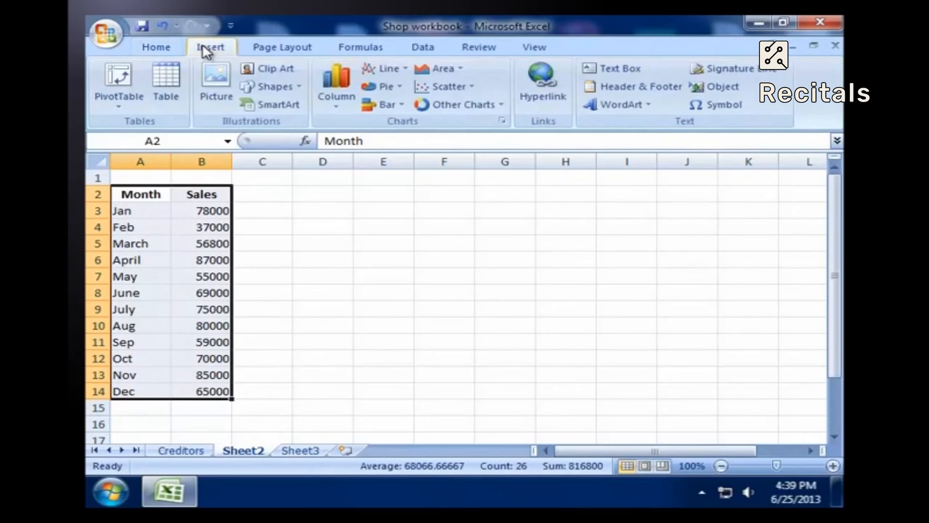
left_click(344, 97)
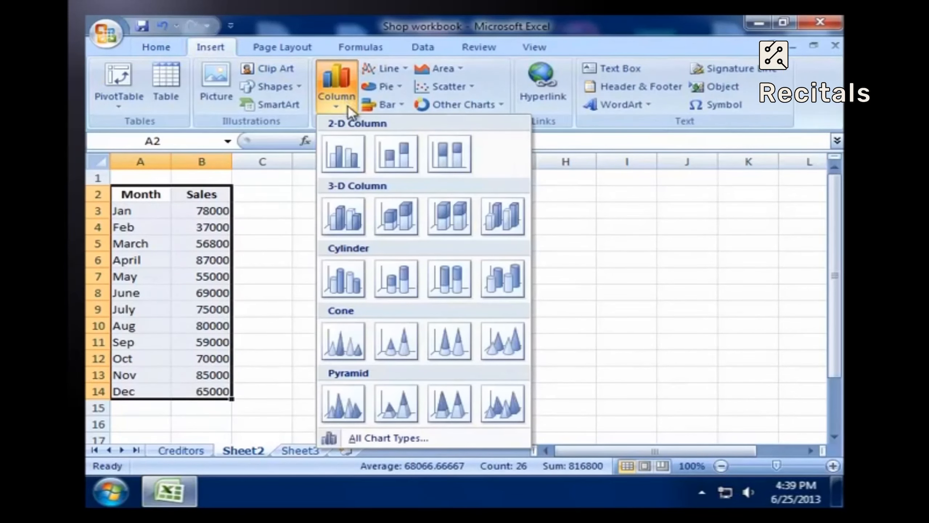
left_click(392, 151)
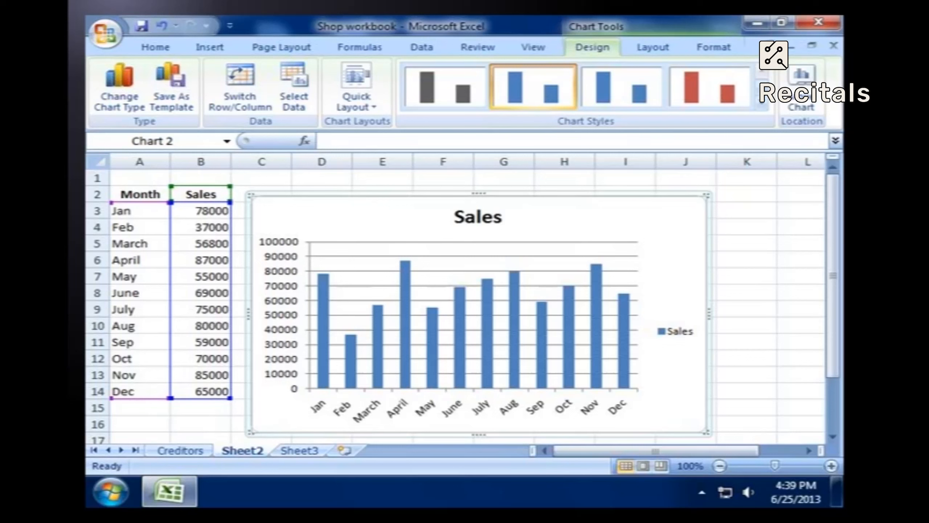
left_click(652, 47)
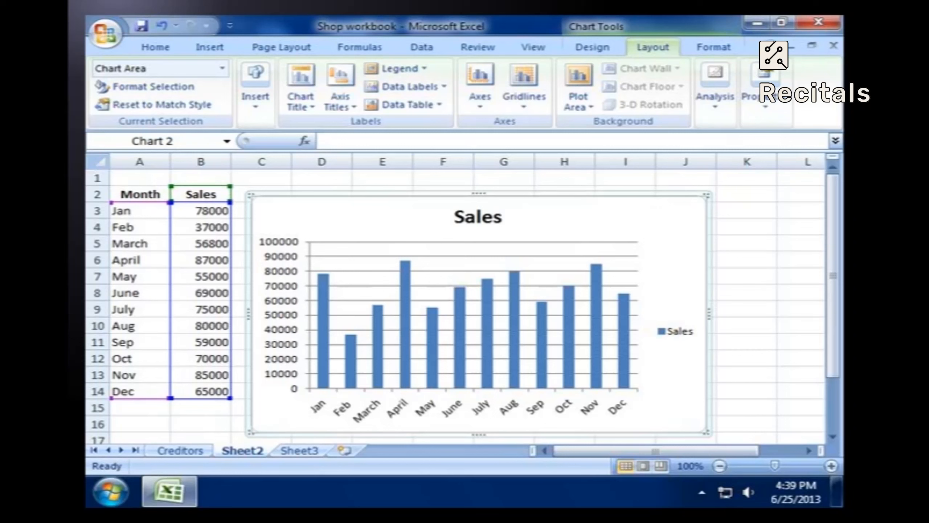
left_click(713, 48)
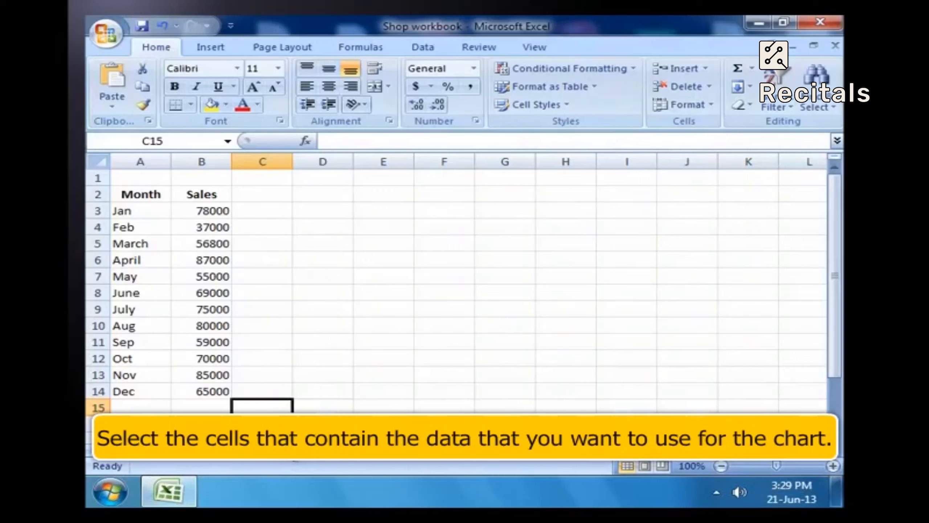
Create an embedded 2-D stacked column chart of the Month and Sales data in A2:B14
left_click_drag(141, 193, 195, 386)
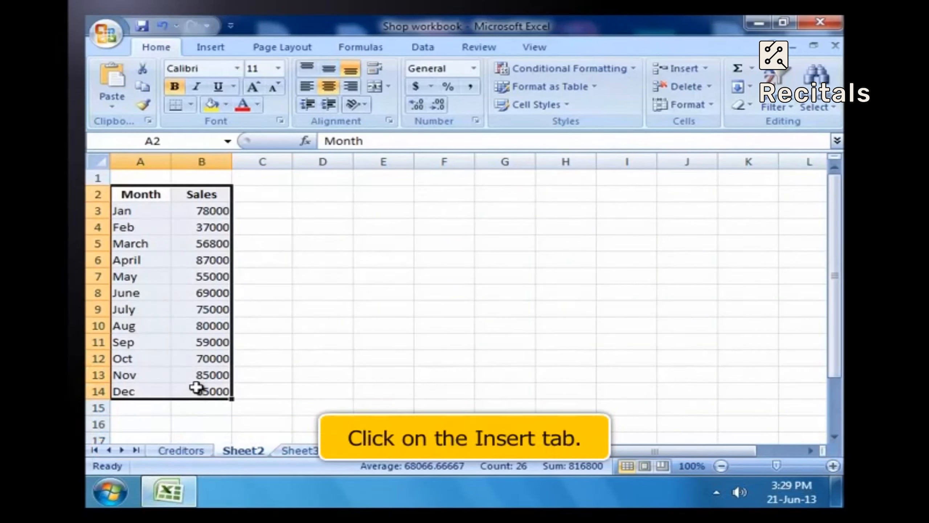
left_click(203, 48)
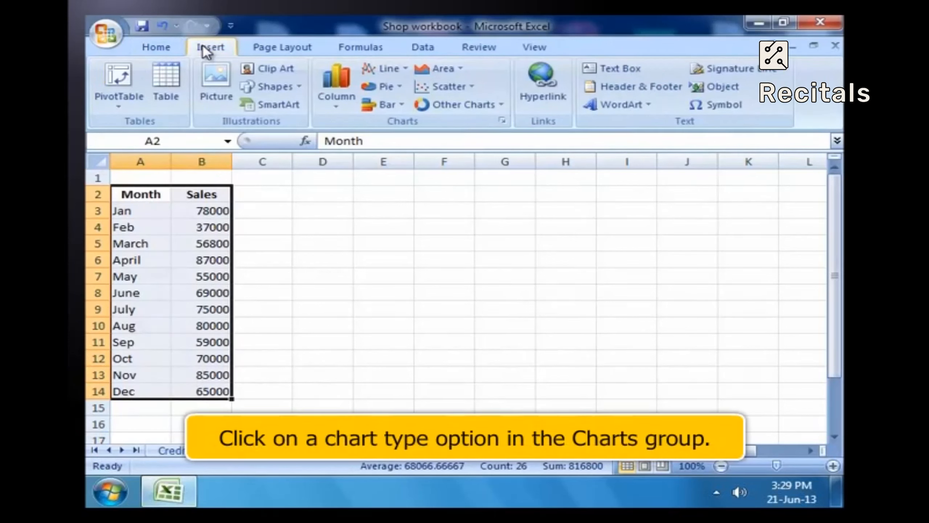
left_click(344, 96)
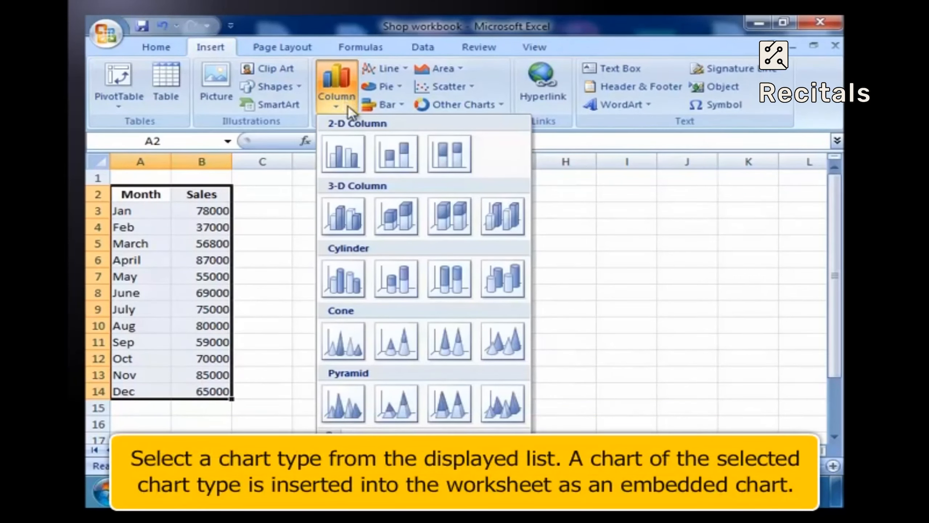
left_click(391, 150)
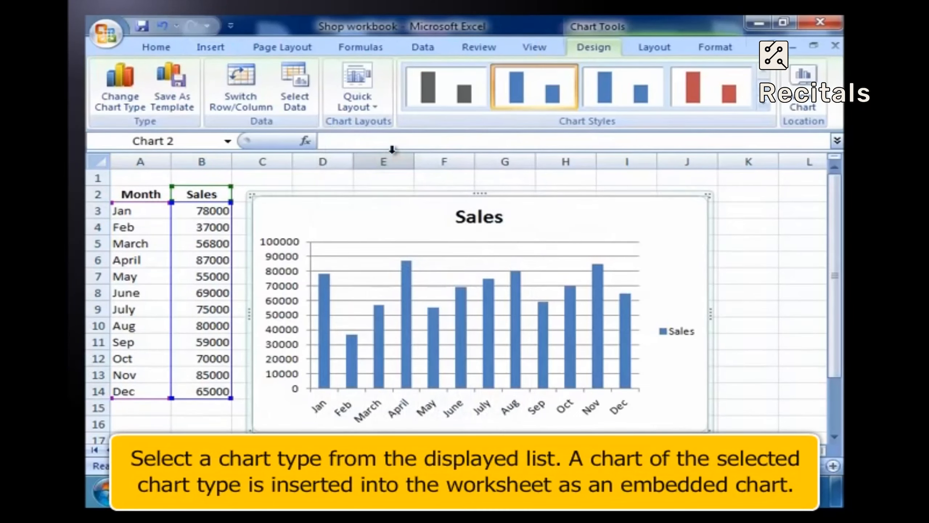